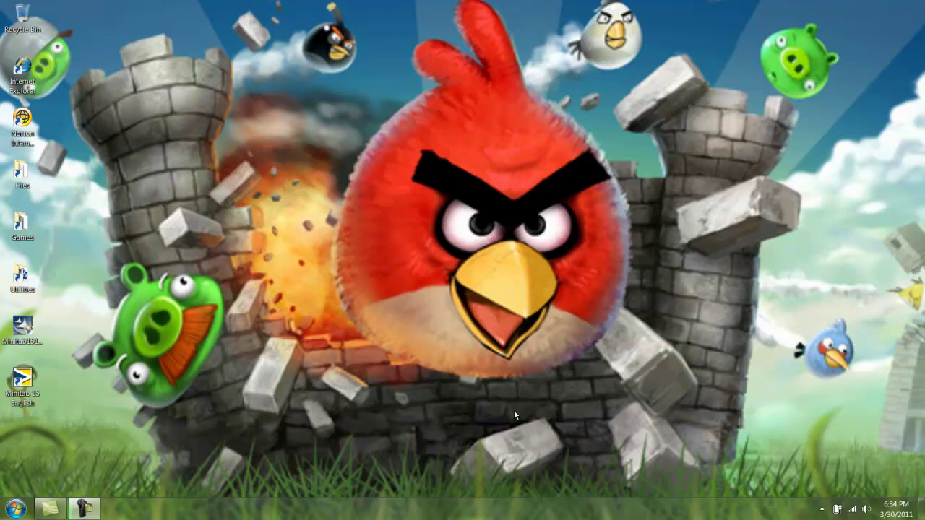
Launch the StarCraft II Map Editor from the Utilities folder and dismiss the startup tip
{"action": "double_click", "coordinate": [22, 278]}
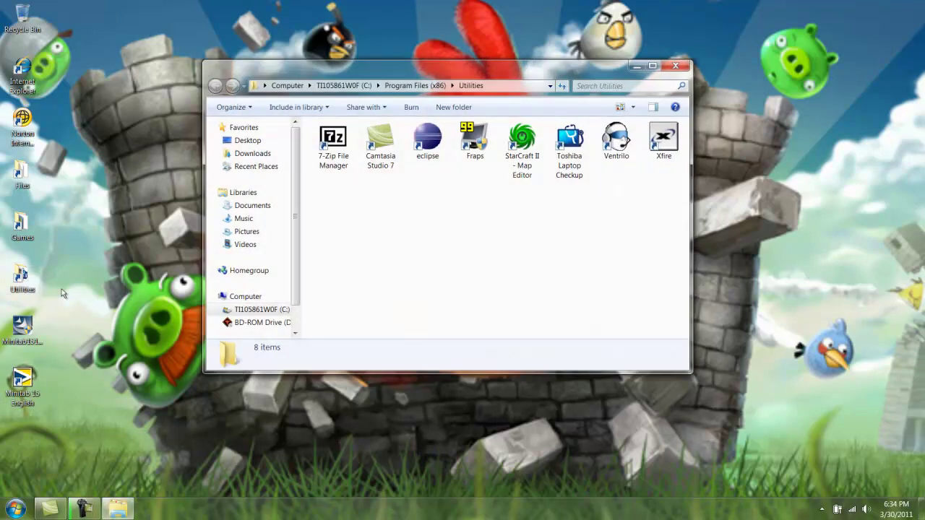
{"action": "double_click", "coordinate": [523, 155]}
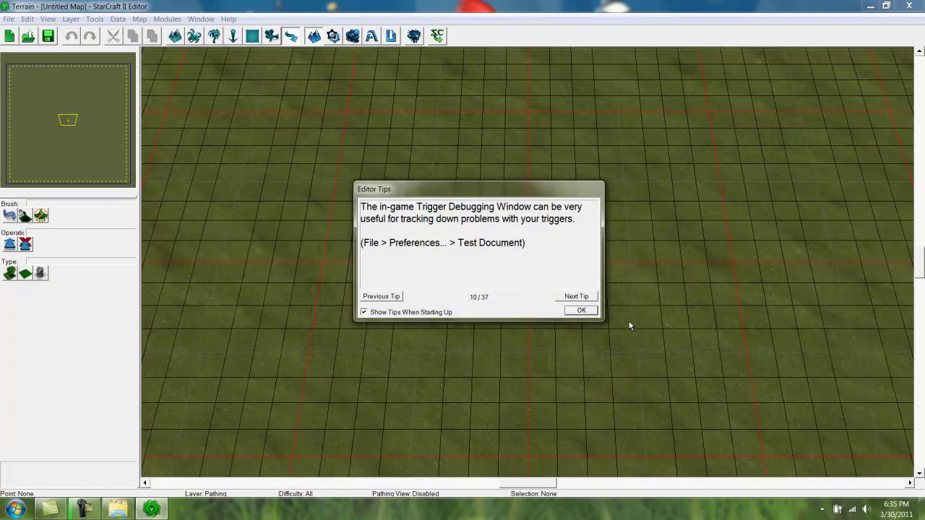
{"action": "left_click", "coordinate": [582, 312]}
Close the default untitled map and start creating a new document
{"action": "left_click", "coordinate": [6, 21]}
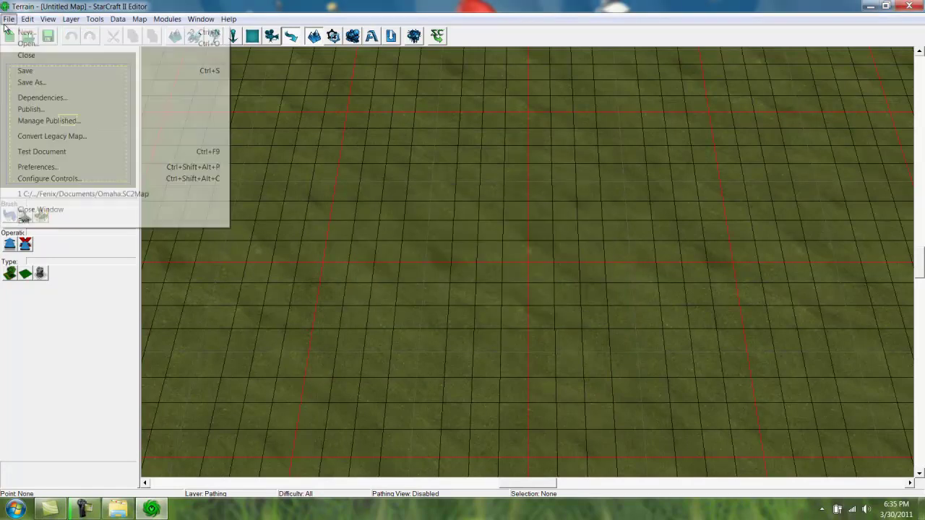
{"action": "left_click", "coordinate": [26, 56]}
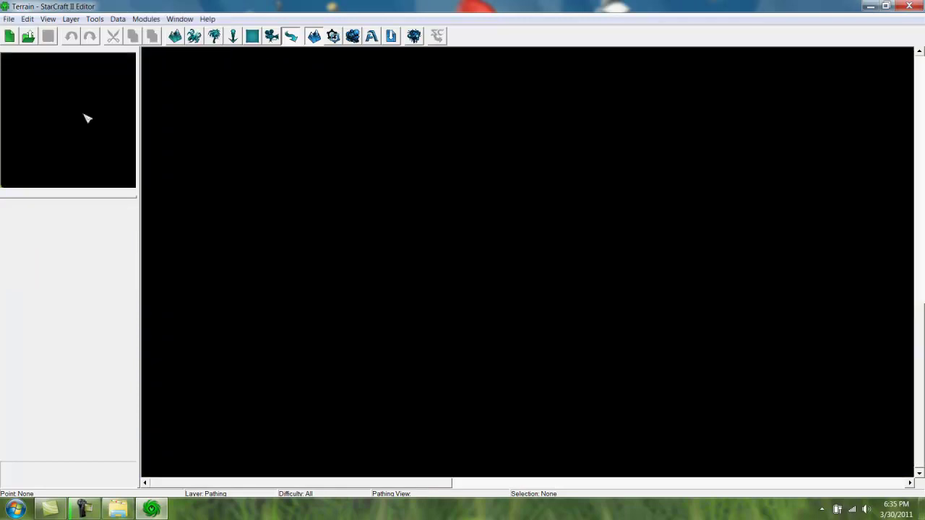
{"action": "left_click", "coordinate": [9, 19]}
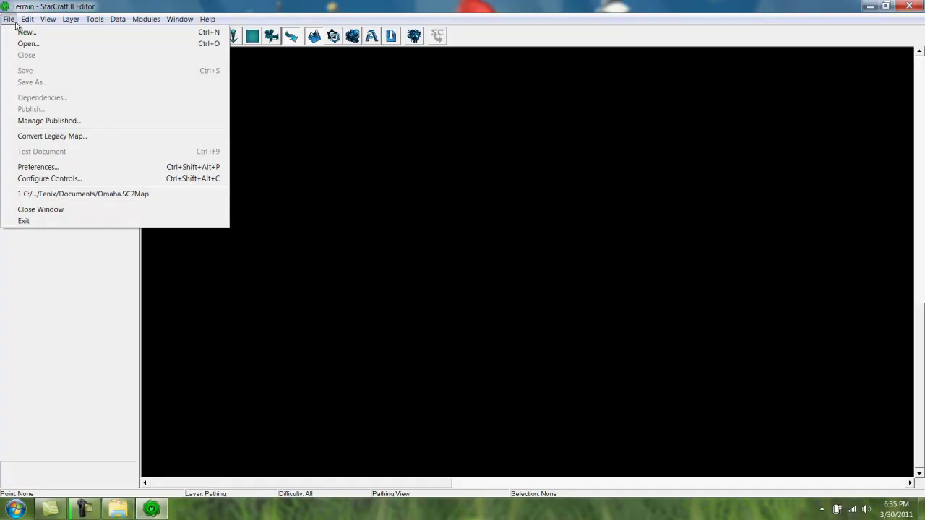
{"action": "left_click", "coordinate": [26, 33]}
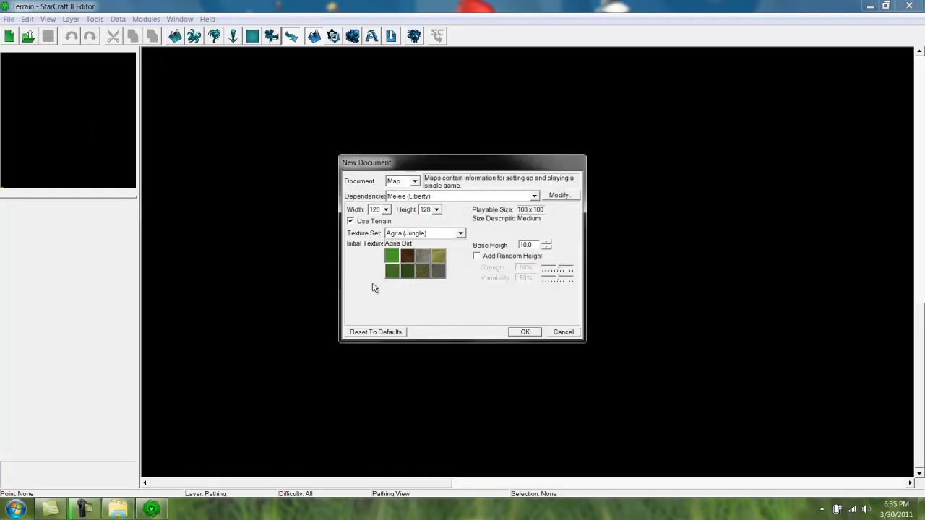
Include the standard dependencies Liberty Multi (Mod), Liberty (Campaign) and Liberty Story (Campaign) in the new map
{"action": "left_click", "coordinate": [484, 197]}
{"action": "left_click", "coordinate": [484, 196]}
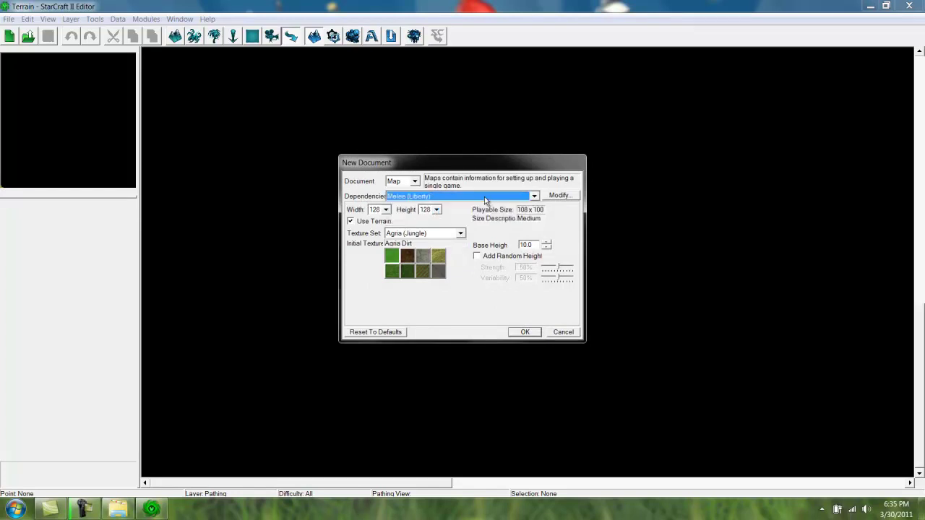
{"action": "left_click", "coordinate": [547, 197]}
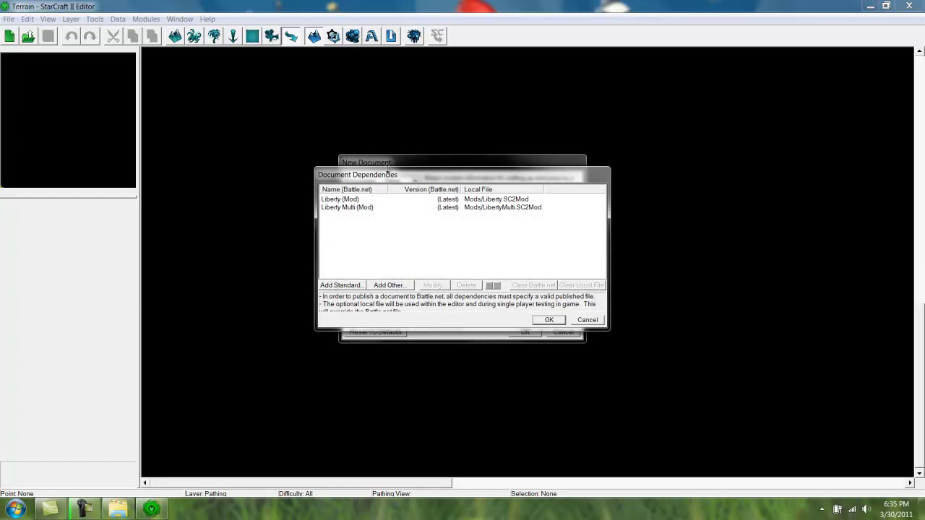
{"action": "left_click_drag", "start_coordinate": [387, 177], "coordinate": [389, 176]}
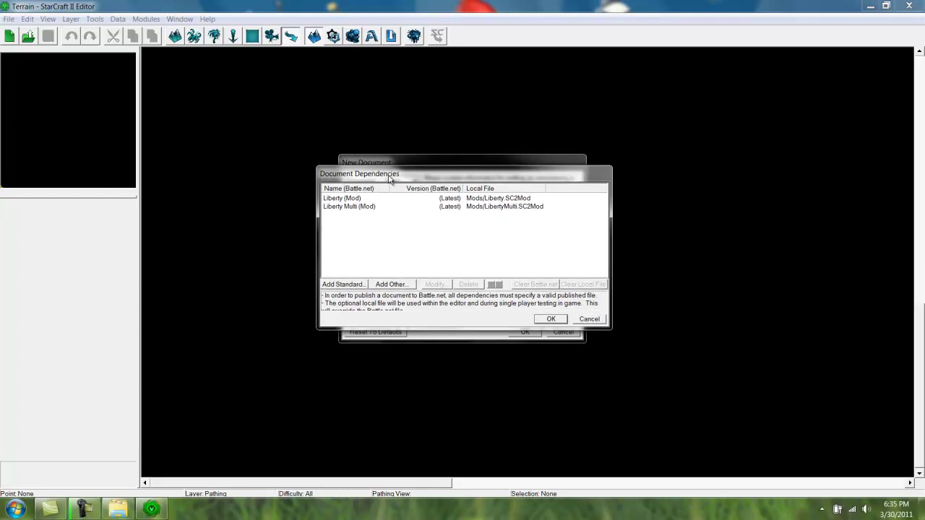
{"action": "left_click", "coordinate": [343, 285]}
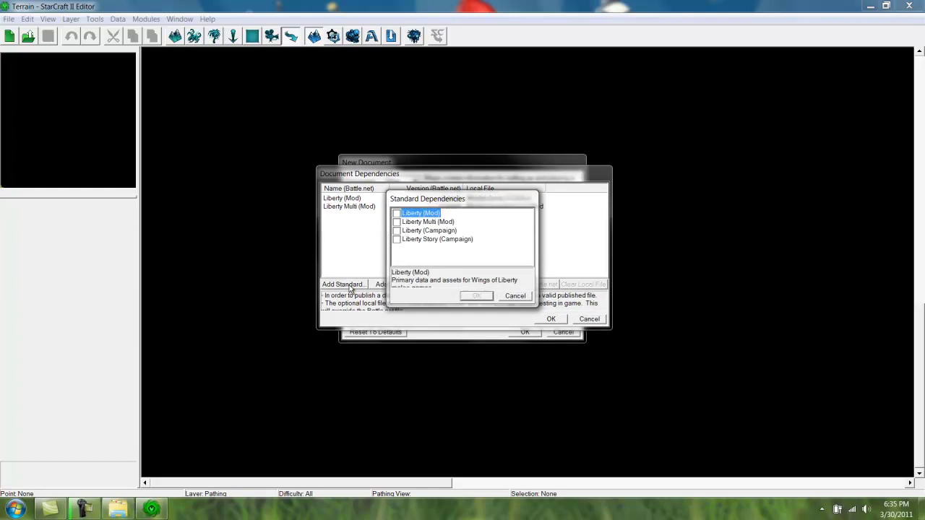
{"action": "left_click", "coordinate": [397, 230]}
{"action": "left_click", "coordinate": [397, 222]}
{"action": "left_click", "coordinate": [397, 239]}
{"action": "left_click", "coordinate": [481, 298]}
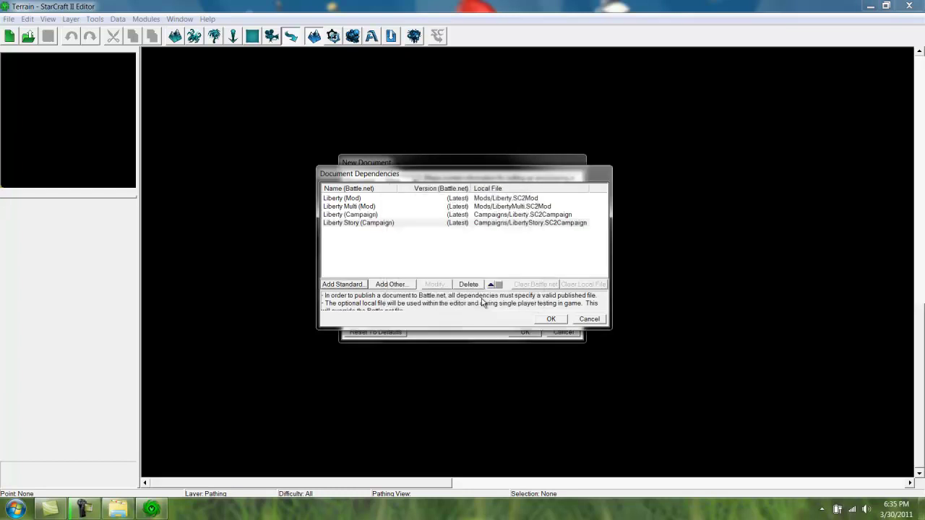
{"action": "left_click", "coordinate": [553, 320]}
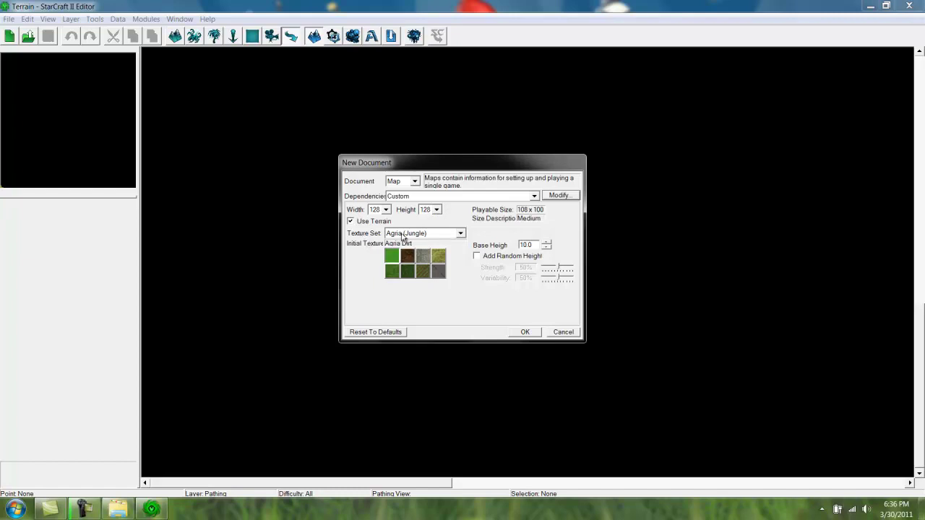
Choose the Mar Sara (Wasteland) texture set with Mar Sara Sand as initial texture and create the map
{"action": "left_click", "coordinate": [460, 233]}
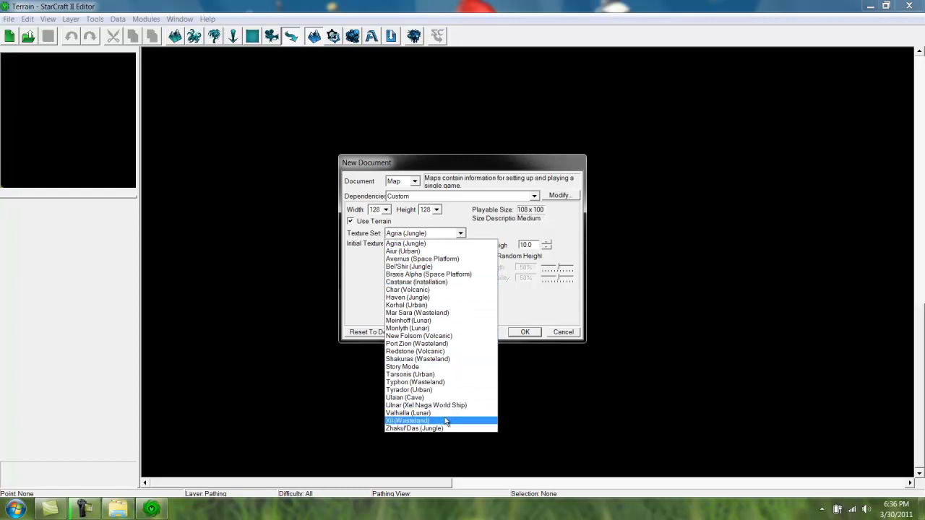
{"action": "left_click", "coordinate": [416, 314]}
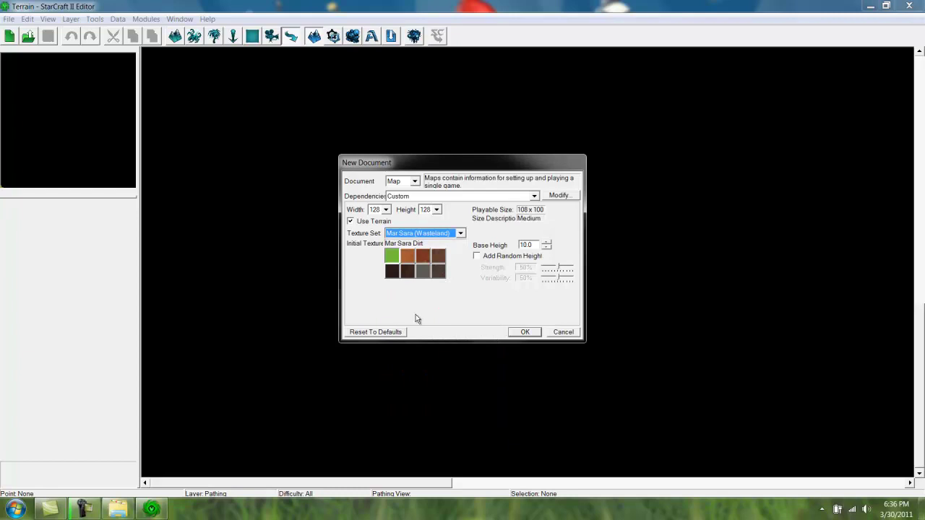
{"action": "left_click", "coordinate": [408, 257]}
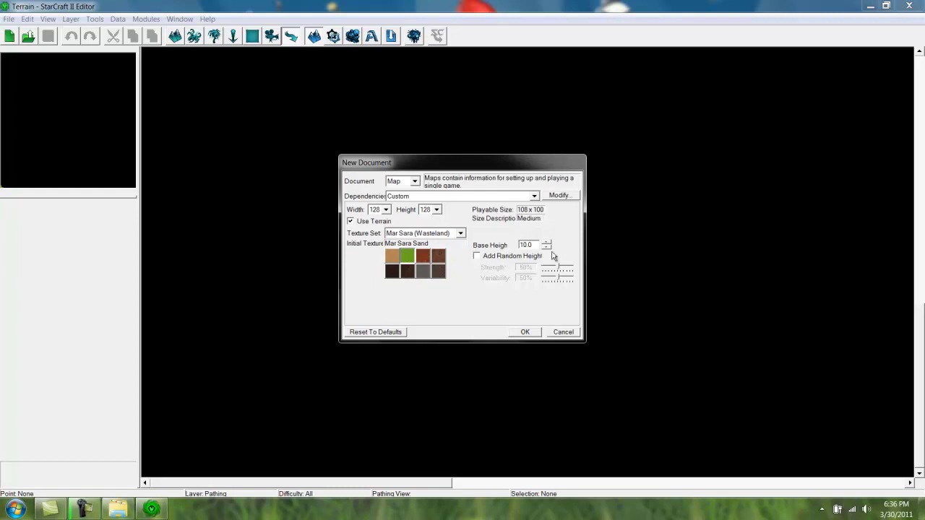
{"action": "left_click", "coordinate": [527, 333]}
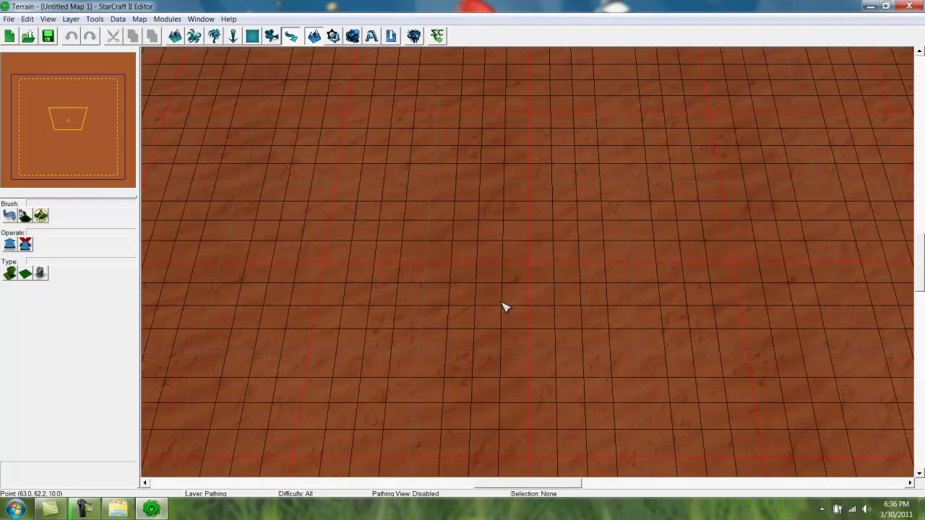
In the map bounds, extend the camera bounds to 124 at the map's upper edge and 121 at its right edge
{"action": "scroll", "coordinate": [505, 307], "scroll_direction": "down", "scroll_amount": 5}
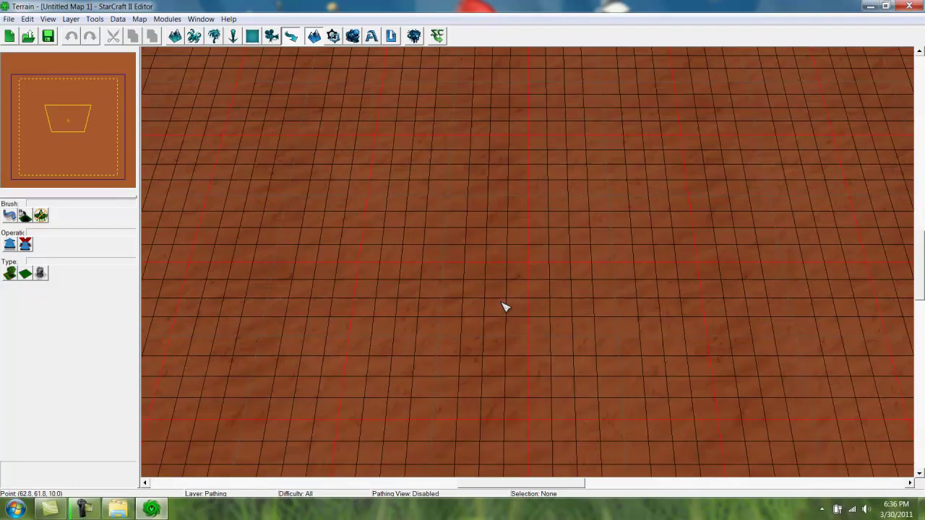
{"action": "right_click_drag", "start_coordinate": [493, 212], "coordinate": [487, 186]}
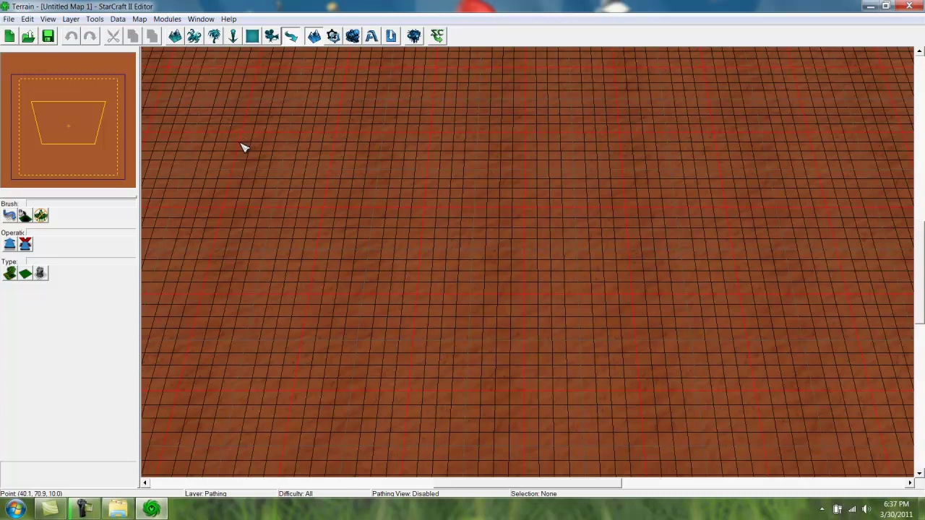
{"action": "left_click", "coordinate": [140, 20]}
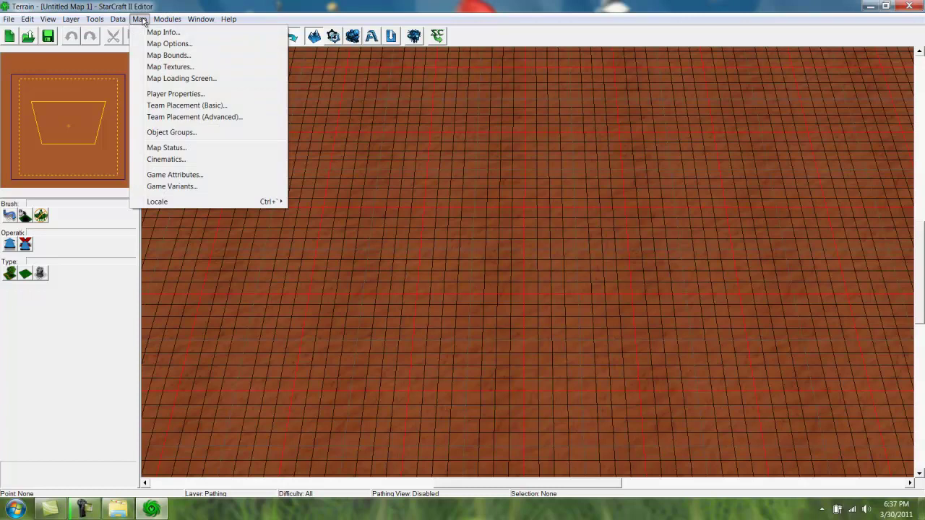
{"action": "left_click", "coordinate": [167, 56]}
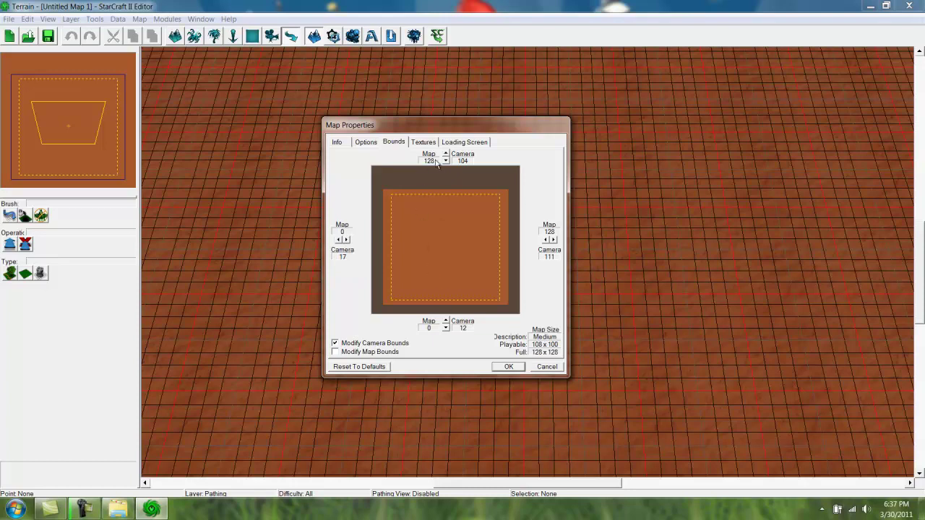
{"action": "left_click", "coordinate": [446, 153]}
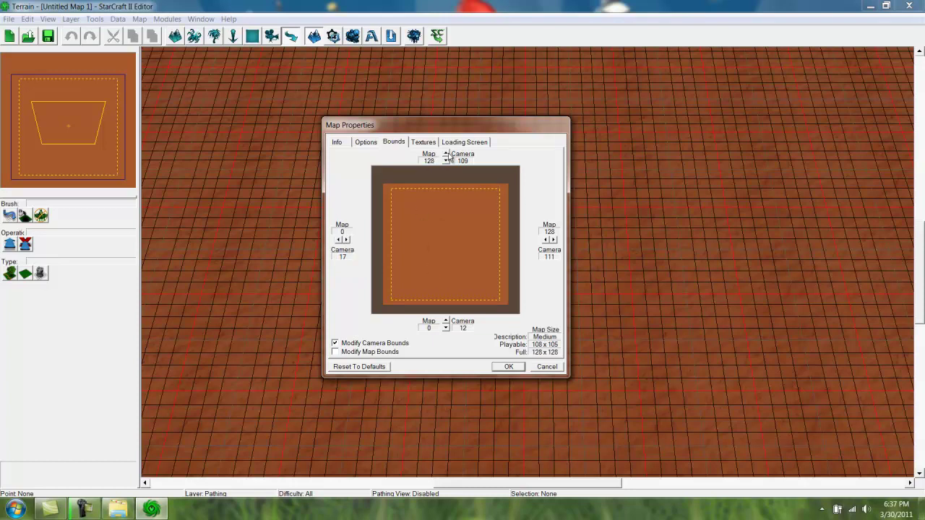
{"action": "left_click_drag", "start_coordinate": [447, 155], "coordinate": [448, 156]}
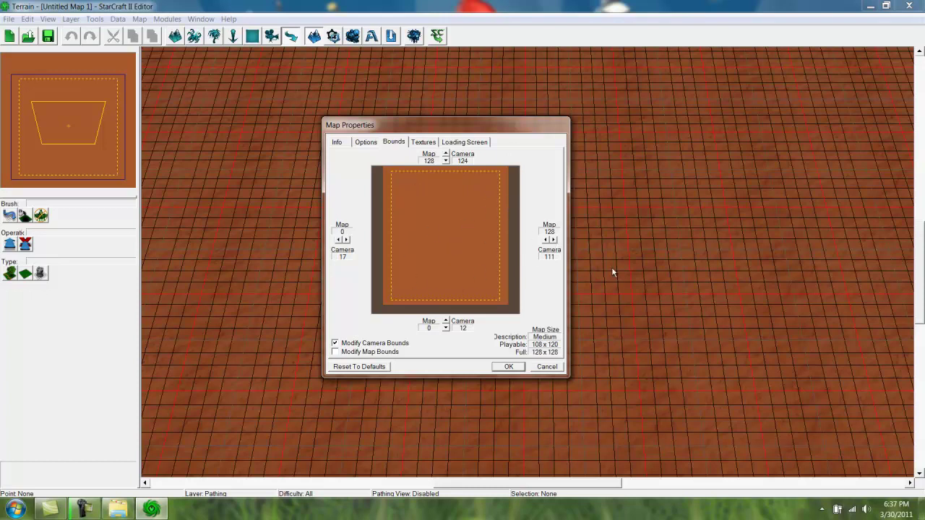
{"action": "left_click", "coordinate": [553, 240]}
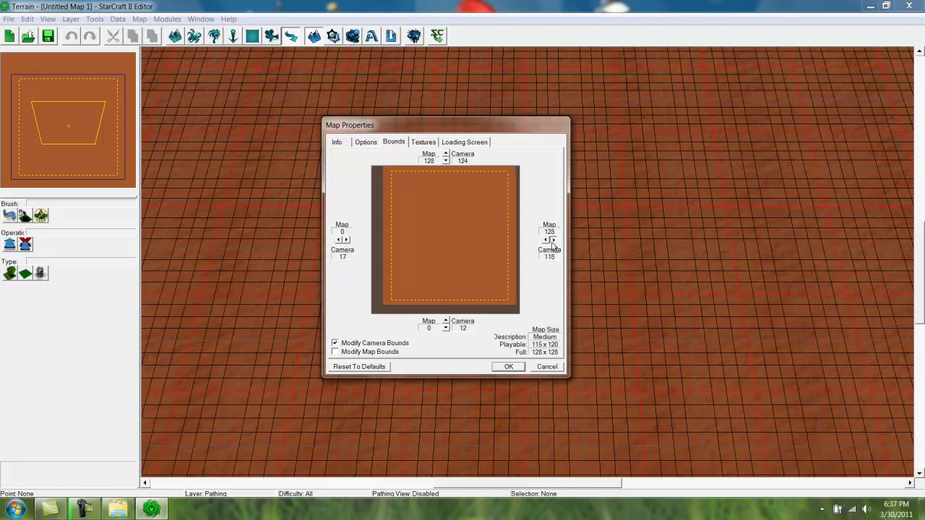
{"action": "left_click", "coordinate": [553, 240]}
Lower the camera bound at the map's bottom edge to 4
{"action": "left_click", "coordinate": [446, 329]}
{"action": "left_click", "coordinate": [446, 329]}
{"action": "left_click", "coordinate": [446, 328]}
{"action": "left_click", "coordinate": [446, 328]}
{"action": "left_click", "coordinate": [446, 328]}
{"action": "left_click", "coordinate": [446, 329]}
{"action": "left_click", "coordinate": [446, 328]}
{"action": "left_click", "coordinate": [446, 328]}
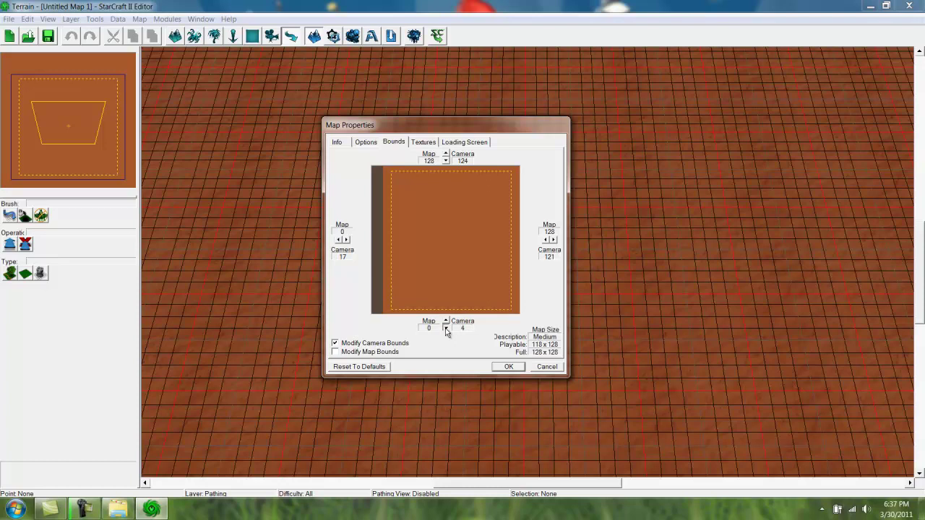
Extend the camera bound at the map's left edge to 7 and apply the new map bounds
{"action": "left_click", "coordinate": [339, 240]}
{"action": "left_click", "coordinate": [339, 240]}
{"action": "left_click", "coordinate": [339, 240]}
{"action": "left_click", "coordinate": [339, 240]}
{"action": "left_click", "coordinate": [339, 240]}
{"action": "left_click", "coordinate": [339, 240]}
{"action": "left_click", "coordinate": [339, 240]}
{"action": "left_click", "coordinate": [339, 240]}
{"action": "left_click", "coordinate": [339, 240]}
{"action": "left_click", "coordinate": [339, 240]}
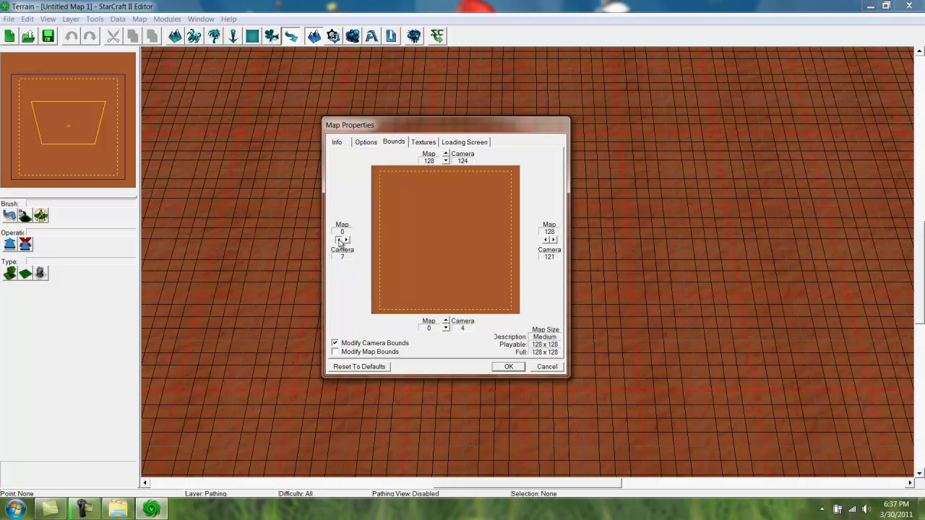
{"action": "left_click", "coordinate": [512, 367]}
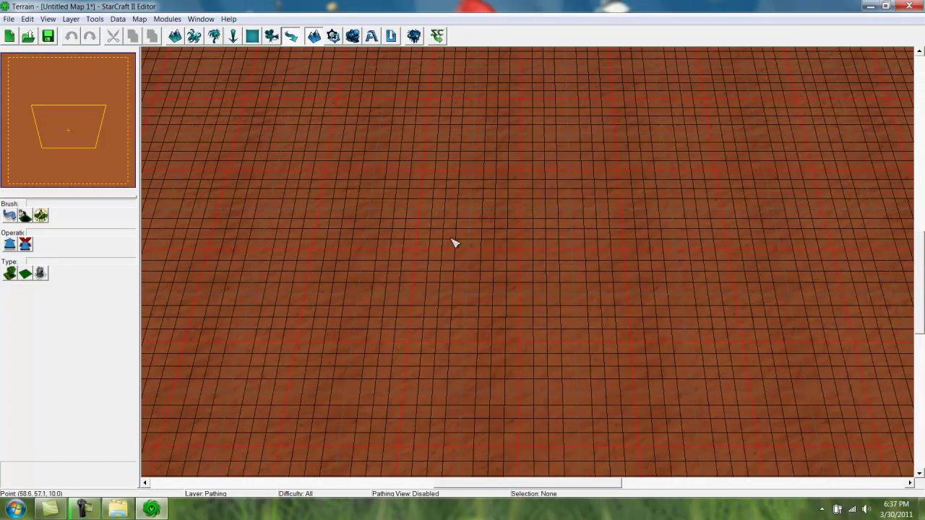
{"action": "left_click", "coordinate": [52, 21]}
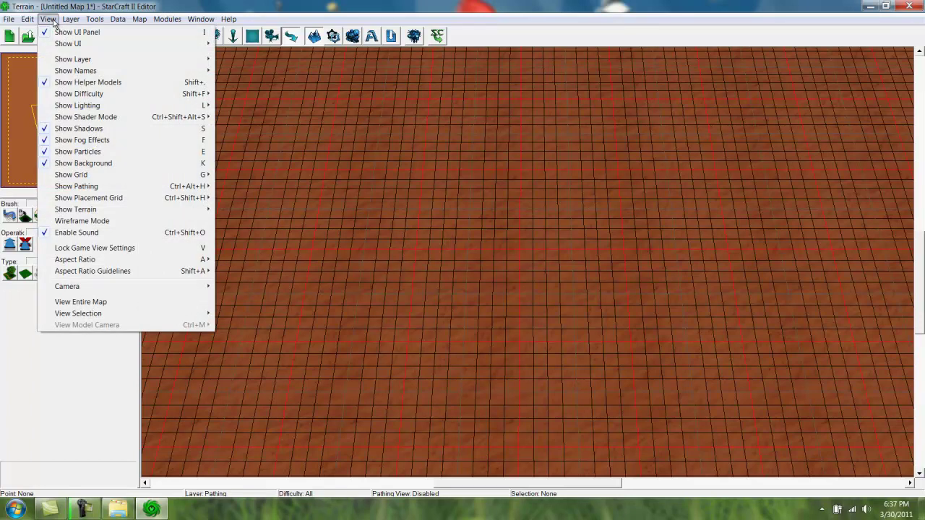
{"action": "mouse_move", "coordinate": [113, 181]}
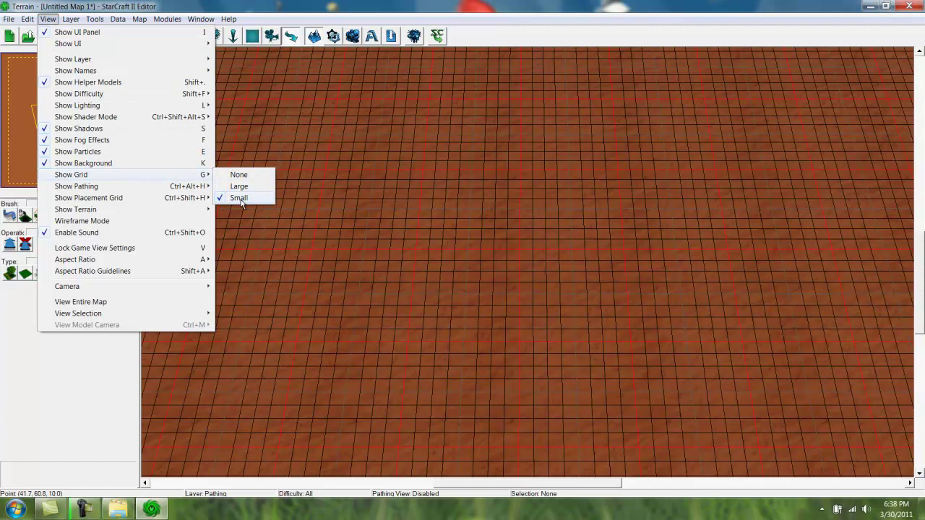
{"action": "mouse_move", "coordinate": [182, 202]}
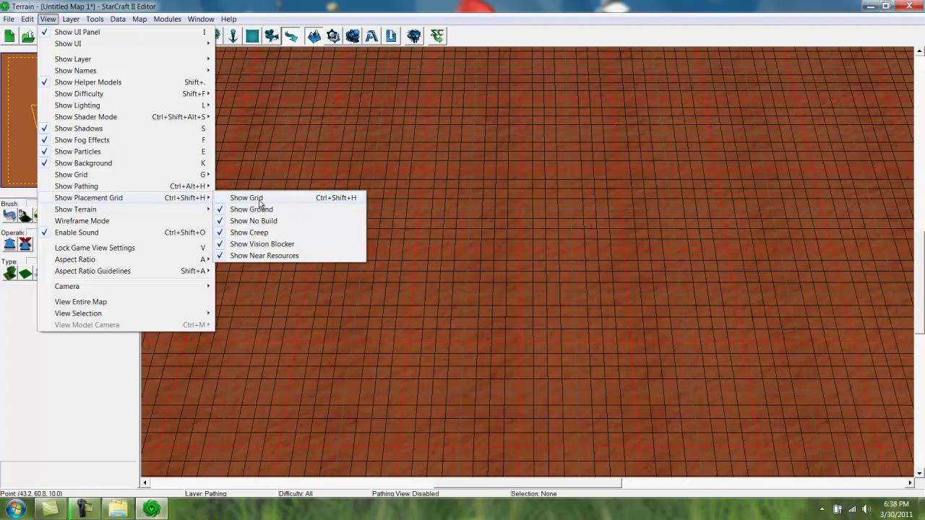
{"action": "left_click", "coordinate": [113, 139]}
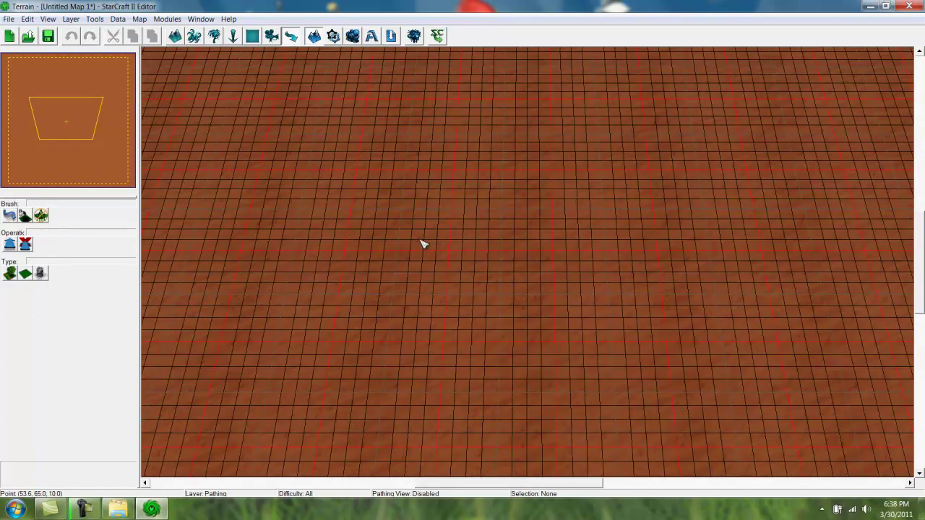
Switch to the Terrain layer and select the Cliff brush
{"action": "left_click", "coordinate": [175, 40]}
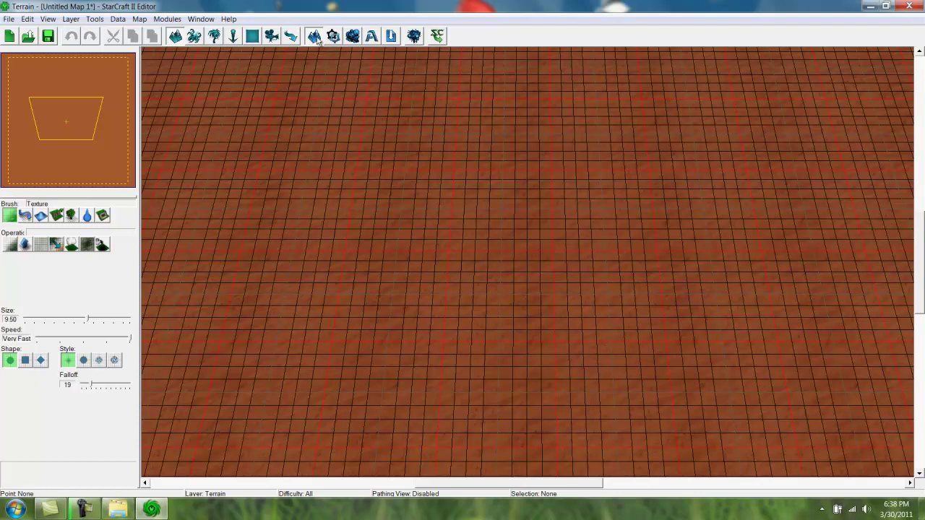
{"action": "right_click_drag", "start_coordinate": [394, 183], "coordinate": [371, 161]}
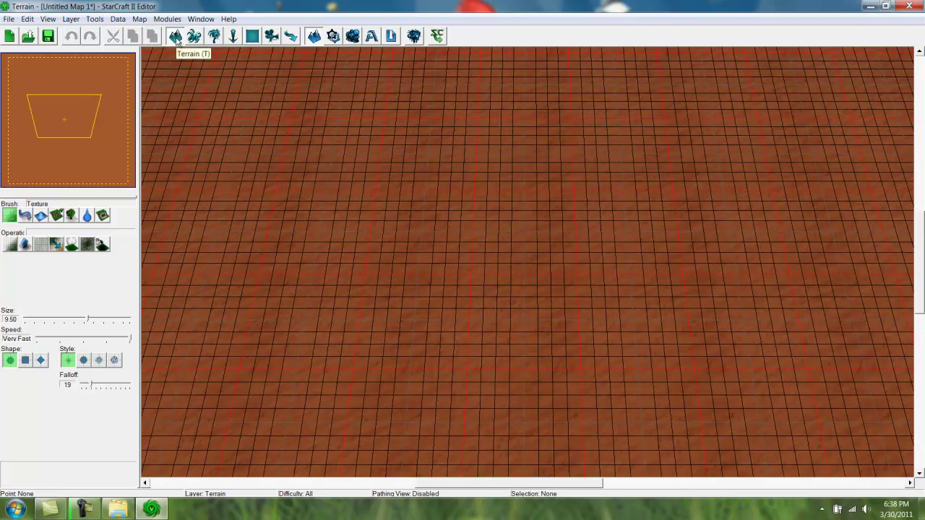
{"action": "right_click_drag", "start_coordinate": [416, 272], "coordinate": [398, 232]}
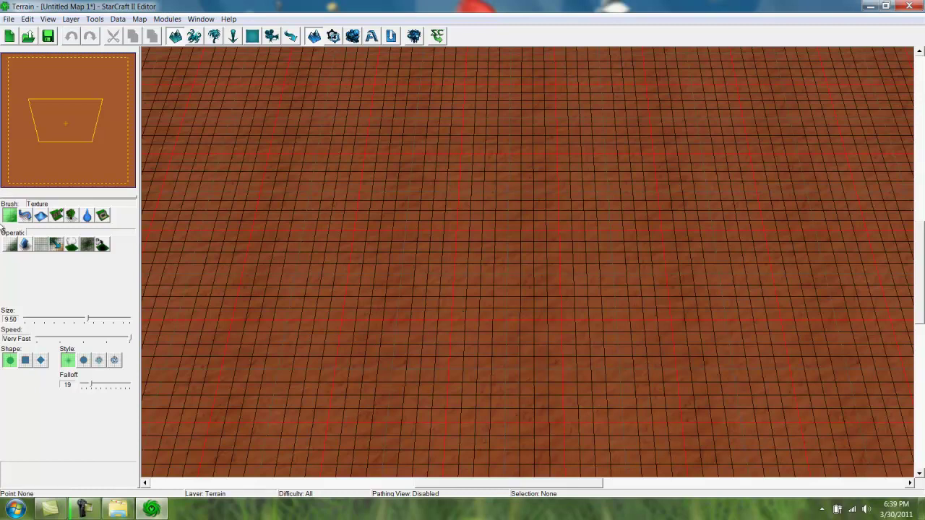
{"action": "right_click_drag", "start_coordinate": [320, 234], "coordinate": [352, 285]}
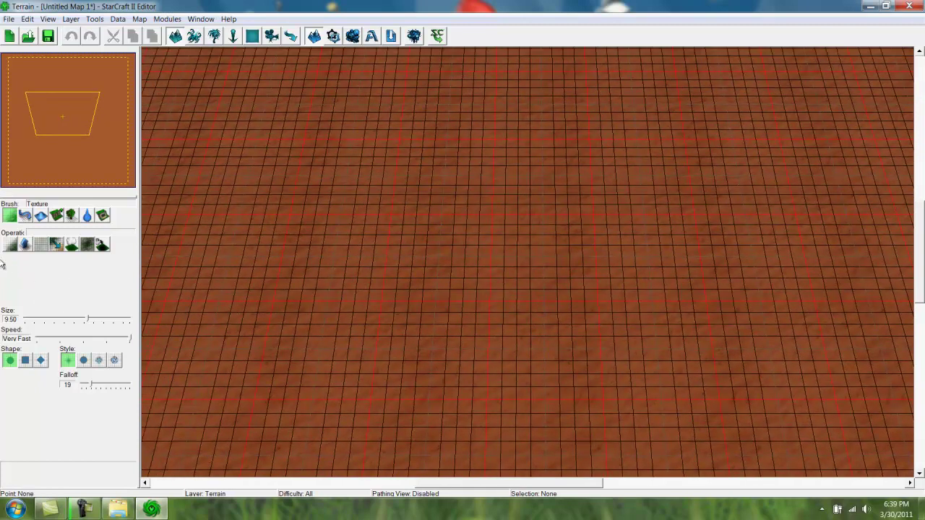
{"action": "left_click", "coordinate": [56, 215]}
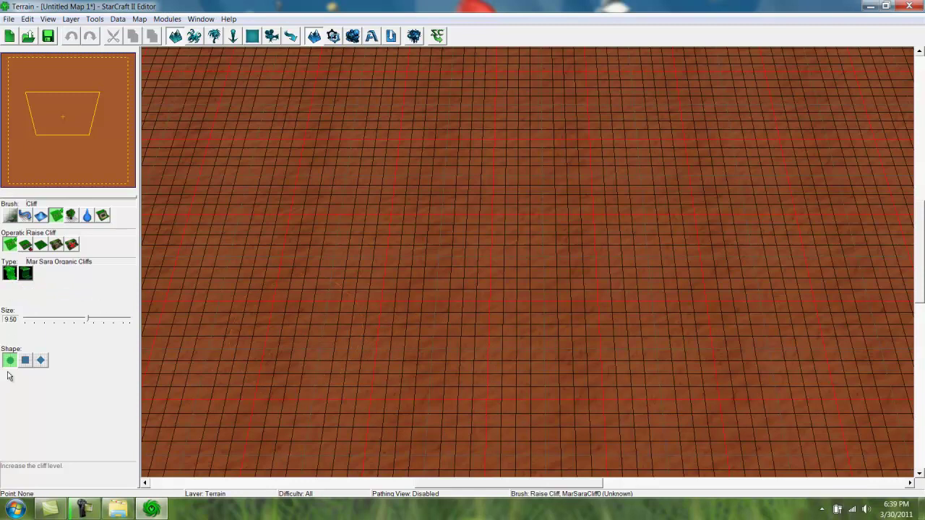
Set up the cliff brush for Lower Cliff with size 8.00 and a square shape
{"action": "left_click_drag", "start_coordinate": [89, 320], "coordinate": [78, 324]}
{"action": "left_click", "coordinate": [27, 361]}
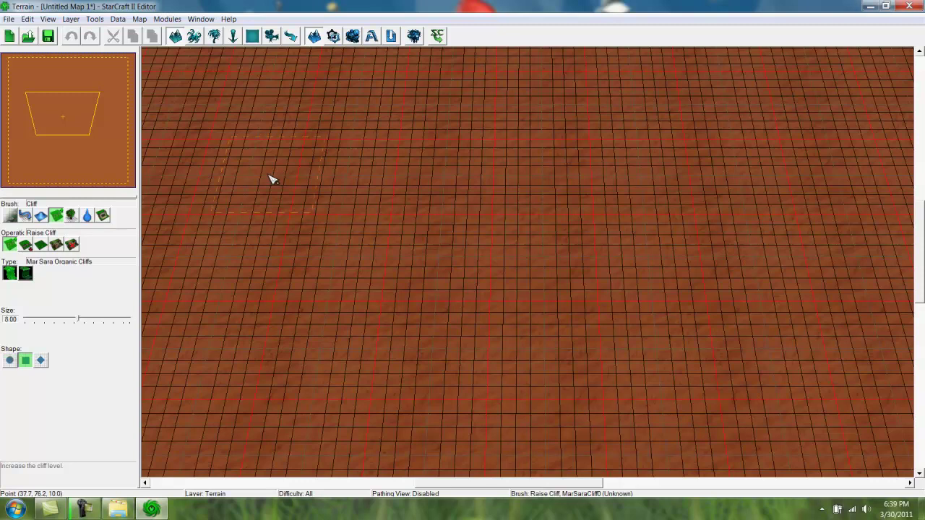
{"action": "middle_click_drag", "start_coordinate": [217, 184], "coordinate": [416, 334]}
{"action": "right_click_drag", "start_coordinate": [250, 123], "coordinate": [359, 316]}
{"action": "right_click_drag", "start_coordinate": [297, 191], "coordinate": [274, 249]}
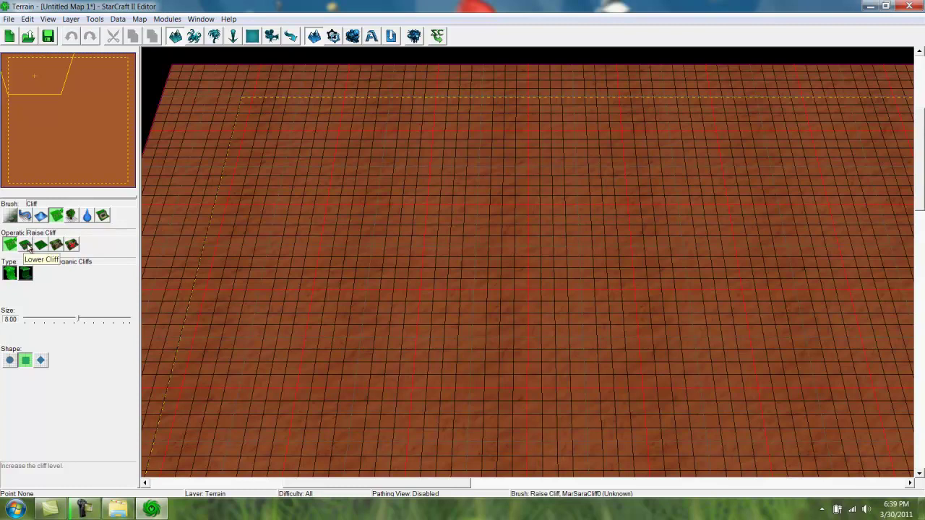
{"action": "left_click", "coordinate": [25, 245]}
Carve a lowered lane from the map's upper edge to its middle, bending it toward the right side of the map
{"action": "right_click_drag", "start_coordinate": [417, 369], "coordinate": [390, 194]}
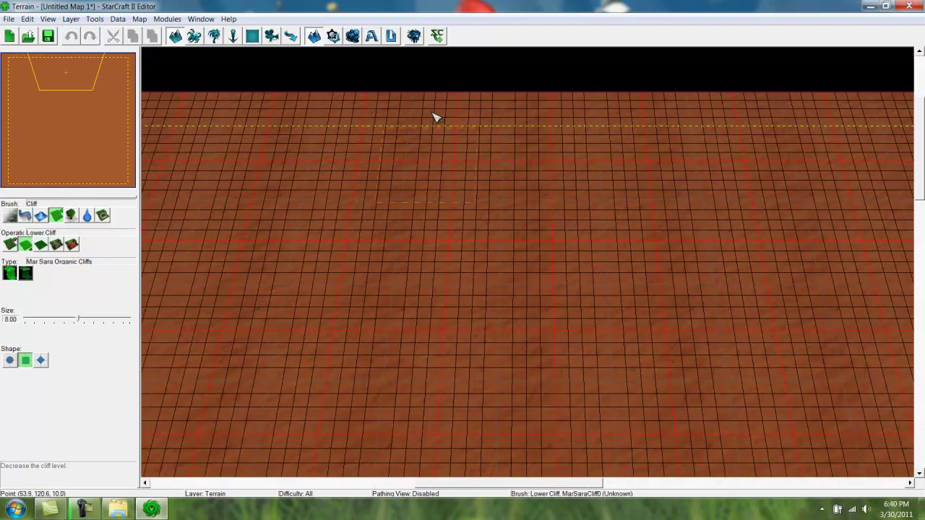
{"action": "mouse_move", "coordinate": [423, 118]}
{"action": "left_mouse_down"}
{"action": "mouse_move", "coordinate": [419, 253]}
{"action": "mouse_move", "coordinate": [411, 270]}
{"action": "mouse_move", "coordinate": [416, 186]}
{"action": "mouse_move", "coordinate": [387, 486]}
{"action": "mouse_move", "coordinate": [410, 151]}
{"action": "mouse_move", "coordinate": [417, 306]}
{"action": "mouse_move", "coordinate": [429, 120]}
{"action": "mouse_move", "coordinate": [406, 417]}
{"action": "left_mouse_up"}
{"action": "right_click_drag", "start_coordinate": [606, 376], "coordinate": [601, 178]}
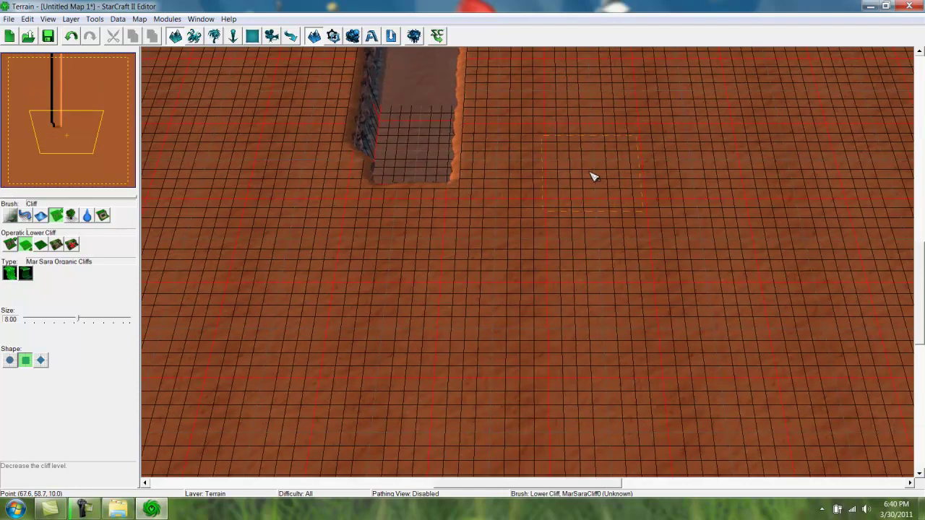
{"action": "mouse_move", "coordinate": [412, 167]}
{"action": "left_mouse_down"}
{"action": "mouse_move", "coordinate": [633, 166]}
{"action": "mouse_move", "coordinate": [638, 400]}
{"action": "mouse_move", "coordinate": [621, 186]}
{"action": "mouse_move", "coordinate": [605, 316]}
{"action": "mouse_move", "coordinate": [613, 242]}
{"action": "mouse_move", "coordinate": [655, 326]}
{"action": "mouse_move", "coordinate": [654, 416]}
{"action": "left_mouse_up"}
Extend the lowered lane from the bend to the map's lower edge and widen this lower stretch
{"action": "mouse_move", "coordinate": [654, 417]}
{"action": "right_mouse_down"}
{"action": "mouse_move", "coordinate": [579, 149]}
{"action": "mouse_move", "coordinate": [539, 58]}
{"action": "right_mouse_up"}
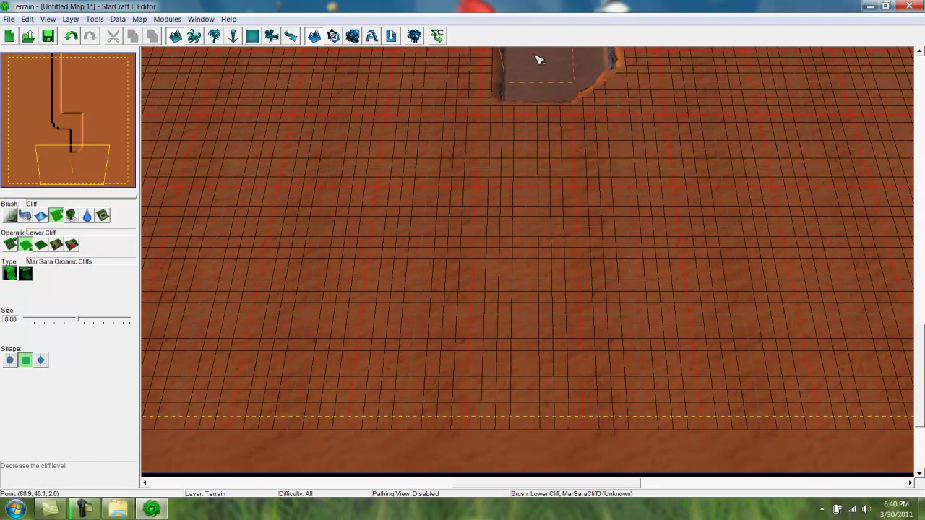
{"action": "mouse_move", "coordinate": [551, 108]}
{"action": "left_mouse_down"}
{"action": "mouse_move", "coordinate": [542, 117]}
{"action": "mouse_move", "coordinate": [580, 110]}
{"action": "mouse_move", "coordinate": [586, 146]}
{"action": "mouse_move", "coordinate": [566, 198]}
{"action": "mouse_move", "coordinate": [549, 204]}
{"action": "mouse_move", "coordinate": [557, 344]}
{"action": "mouse_move", "coordinate": [586, 345]}
{"action": "mouse_move", "coordinate": [576, 343]}
{"action": "mouse_move", "coordinate": [510, 443]}
{"action": "left_mouse_up"}
{"action": "key", "text": "Down"}
{"action": "mouse_move", "coordinate": [582, 310]}
{"action": "left_mouse_down"}
{"action": "mouse_move", "coordinate": [587, 275]}
{"action": "mouse_move", "coordinate": [594, 318]}
{"action": "mouse_move", "coordinate": [489, 222]}
{"action": "mouse_move", "coordinate": [536, 150]}
{"action": "mouse_move", "coordinate": [545, 369]}
{"action": "mouse_move", "coordinate": [522, 174]}
{"action": "mouse_move", "coordinate": [519, 350]}
{"action": "mouse_move", "coordinate": [516, 173]}
{"action": "mouse_move", "coordinate": [533, 202]}
{"action": "left_mouse_up"}
{"action": "key", "text": "Up"}
{"action": "key", "text": "Up"}
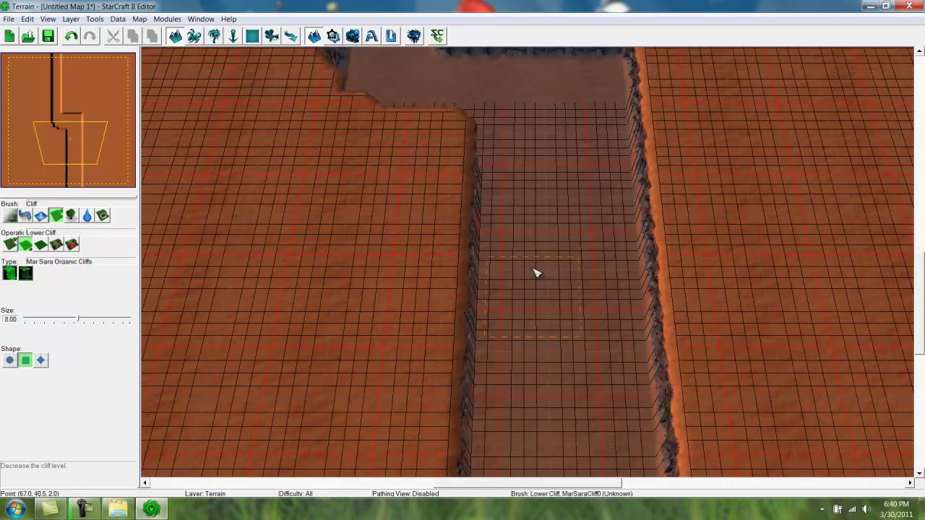
Widen the lane at its middle bend and along the upper stretch up to the map's upper edge
{"action": "mouse_move", "coordinate": [511, 370]}
{"action": "left_mouse_down"}
{"action": "mouse_move", "coordinate": [325, 370]}
{"action": "mouse_move", "coordinate": [337, 217]}
{"action": "mouse_move", "coordinate": [402, 268]}
{"action": "left_mouse_up"}
{"action": "key", "text": "Up"}
{"action": "key", "text": "Up"}
{"action": "mouse_move", "coordinate": [529, 467]}
{"action": "left_mouse_down"}
{"action": "mouse_move", "coordinate": [475, 427]}
{"action": "mouse_move", "coordinate": [479, 149]}
{"action": "left_mouse_up"}
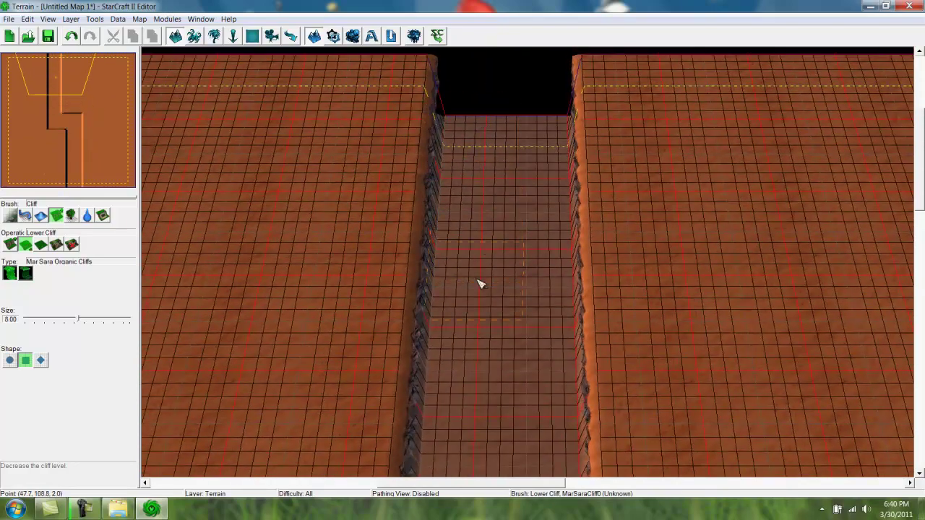
Inspect the carved lane along its full length, from the map's upper edge through the bend to the lower edge
{"action": "key", "text": "Down"}
{"action": "scroll", "coordinate": [427, 195], "scroll_direction": "down", "scroll_amount": 3}
{"action": "right_click_drag", "start_coordinate": [470, 314], "coordinate": [425, 287]}
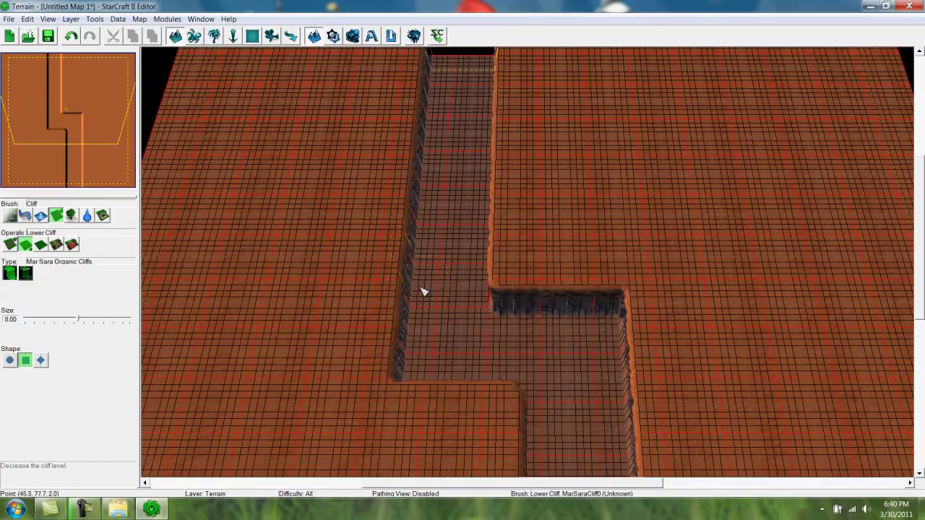
{"action": "right_click_drag", "start_coordinate": [453, 213], "coordinate": [435, 233]}
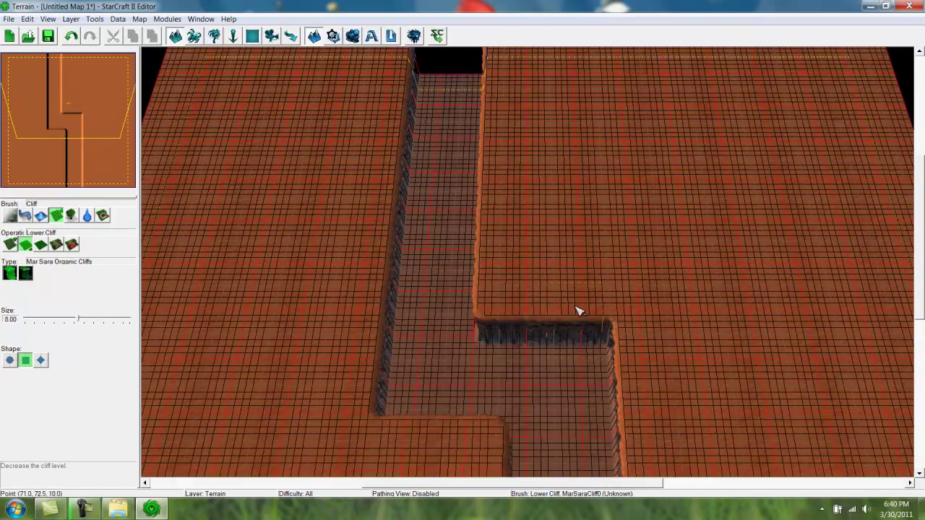
{"action": "right_click_drag", "start_coordinate": [566, 403], "coordinate": [518, 354]}
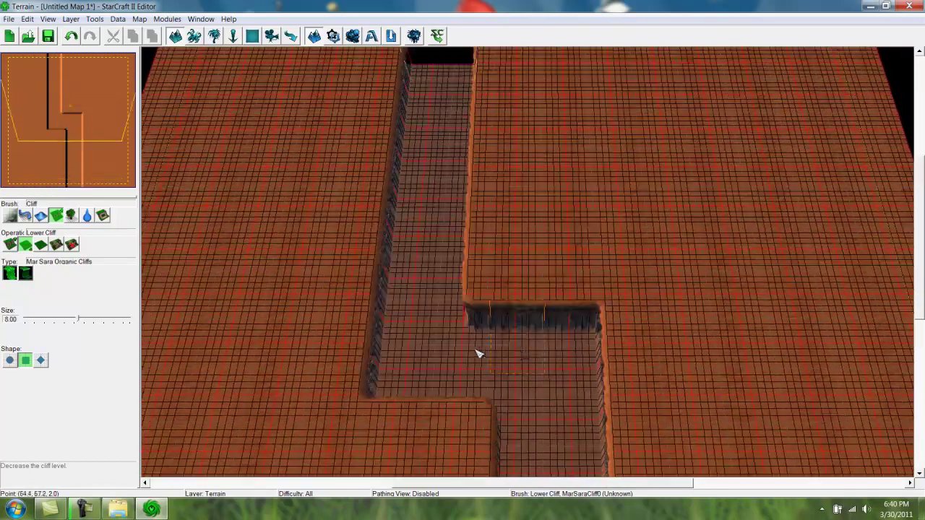
{"action": "right_click_drag", "start_coordinate": [448, 83], "coordinate": [442, 123]}
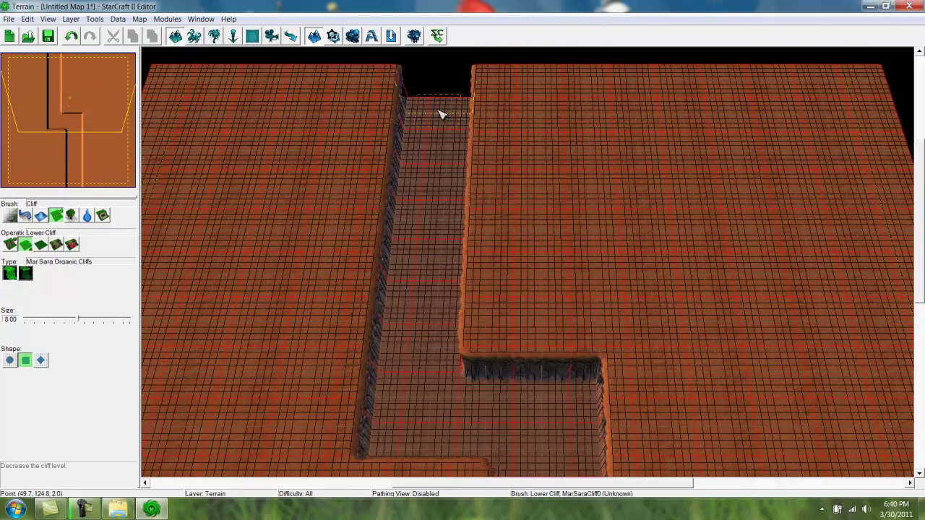
{"action": "right_click_drag", "start_coordinate": [422, 387], "coordinate": [399, 127]}
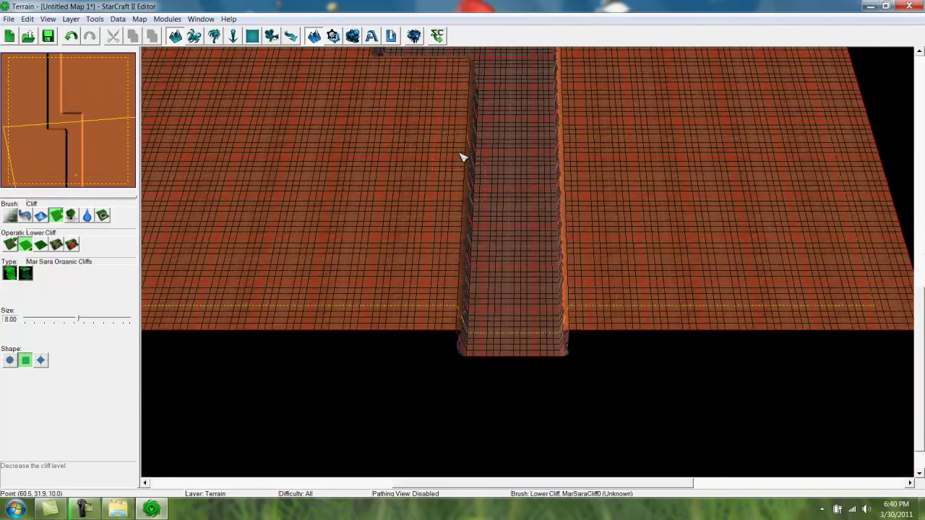
{"action": "right_click_drag", "start_coordinate": [460, 152], "coordinate": [468, 286]}
{"action": "right_click_drag", "start_coordinate": [432, 111], "coordinate": [433, 183]}
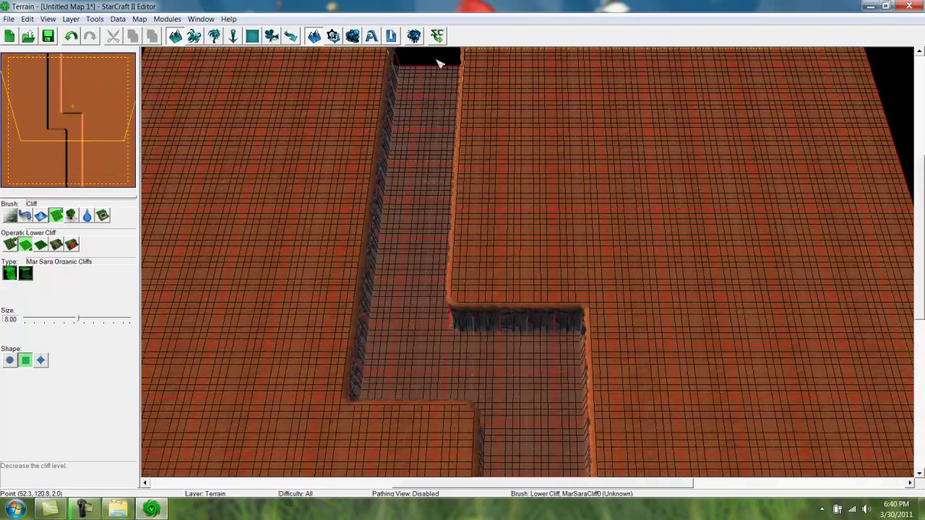
{"action": "right_click_drag", "start_coordinate": [427, 94], "coordinate": [427, 102]}
{"action": "right_click_drag", "start_coordinate": [440, 167], "coordinate": [432, 130]}
{"action": "mouse_move", "coordinate": [531, 412]}
{"action": "right_mouse_down"}
{"action": "mouse_move", "coordinate": [516, 247]}
{"action": "mouse_move", "coordinate": [514, 380]}
{"action": "mouse_move", "coordinate": [525, 275]}
{"action": "mouse_move", "coordinate": [496, 277]}
{"action": "mouse_move", "coordinate": [468, 337]}
{"action": "right_mouse_up"}
{"action": "right_click_drag", "start_coordinate": [342, 210], "coordinate": [338, 248]}
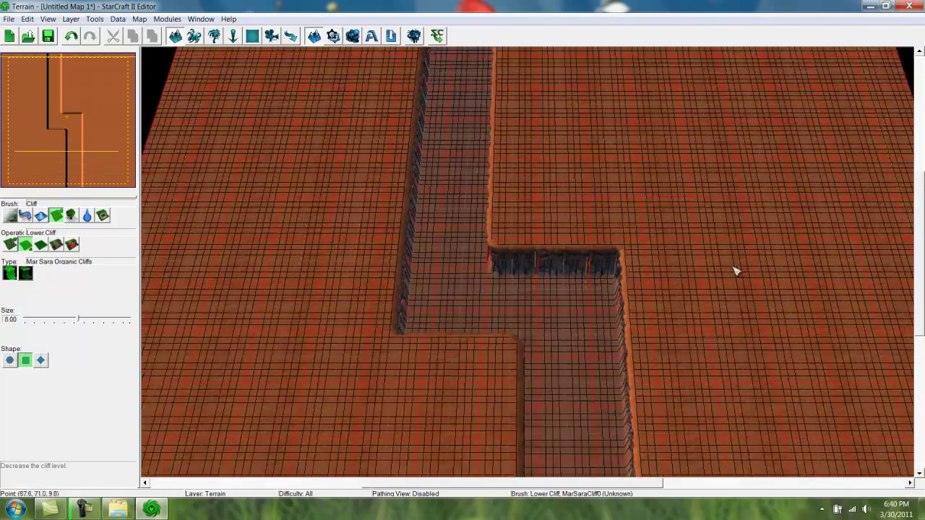
{"action": "scroll", "coordinate": [721, 329], "scroll_direction": "down", "scroll_amount": 2}
{"action": "right_click_drag", "start_coordinate": [702, 292], "coordinate": [628, 368]}
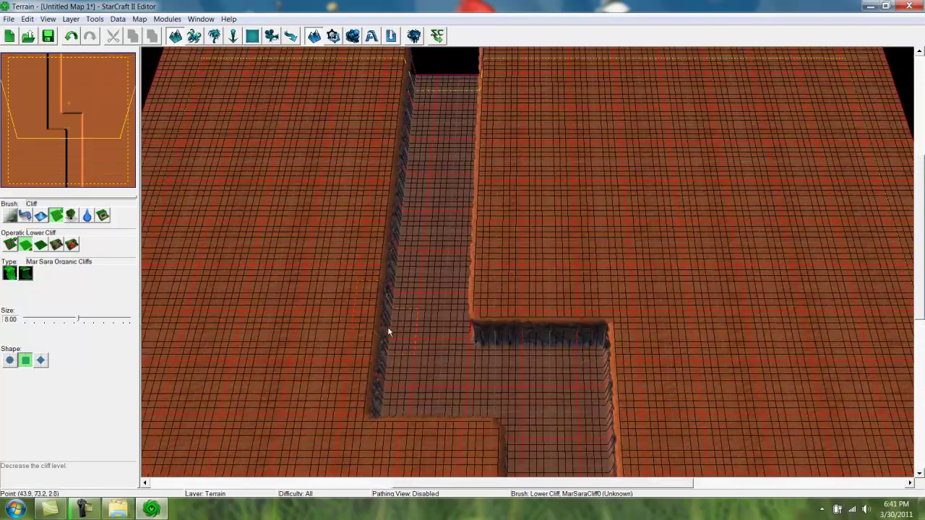
{"action": "right_click_drag", "start_coordinate": [388, 332], "coordinate": [345, 299]}
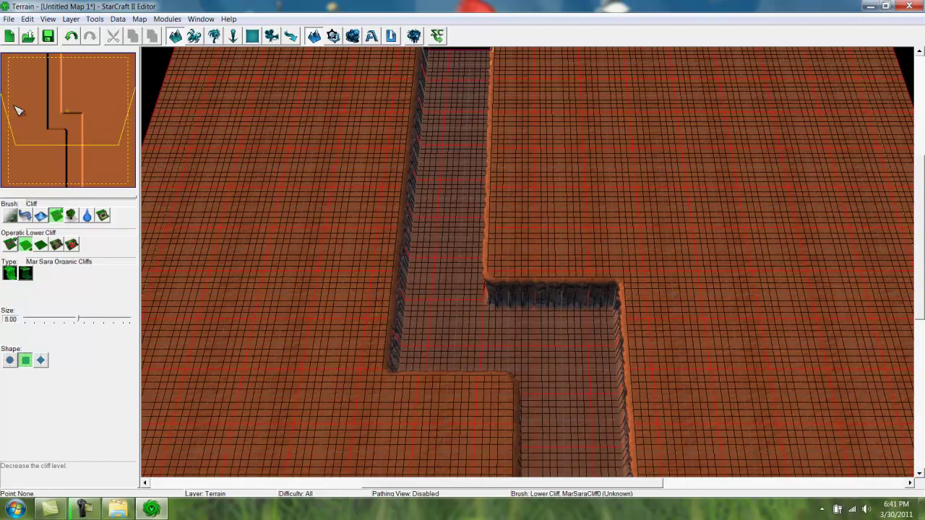
{"action": "right_click_drag", "start_coordinate": [415, 109], "coordinate": [406, 149]}
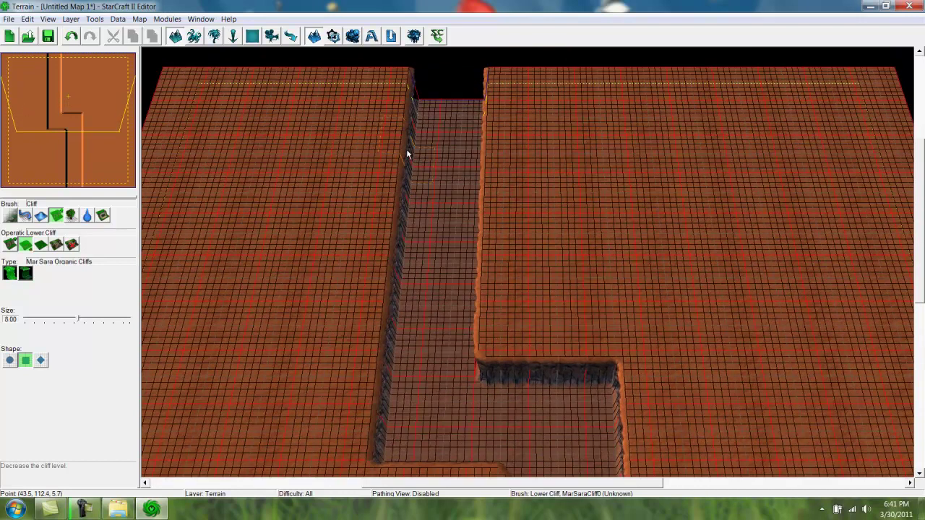
Paint the floor of the lane's upper stretch with the Mar Sara Dark Sand texture
{"action": "left_click", "coordinate": [10, 217]}
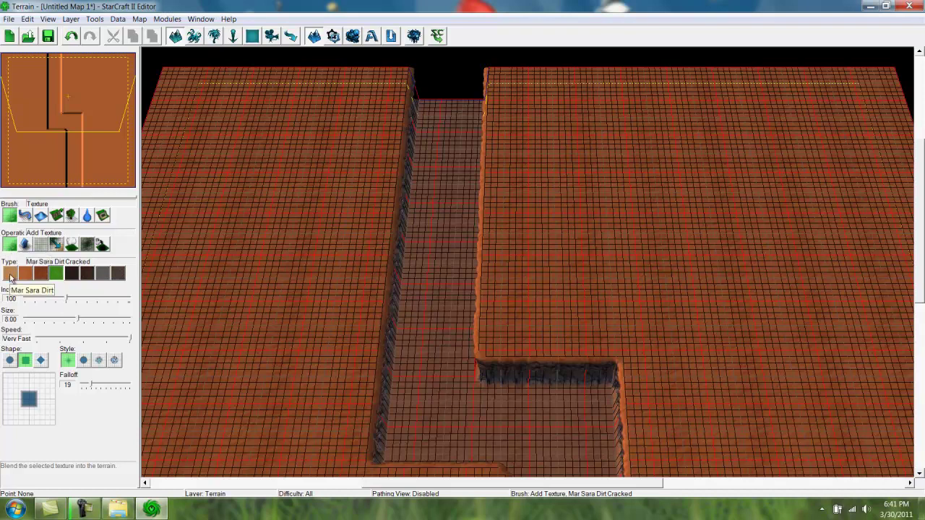
{"action": "left_click", "coordinate": [72, 274]}
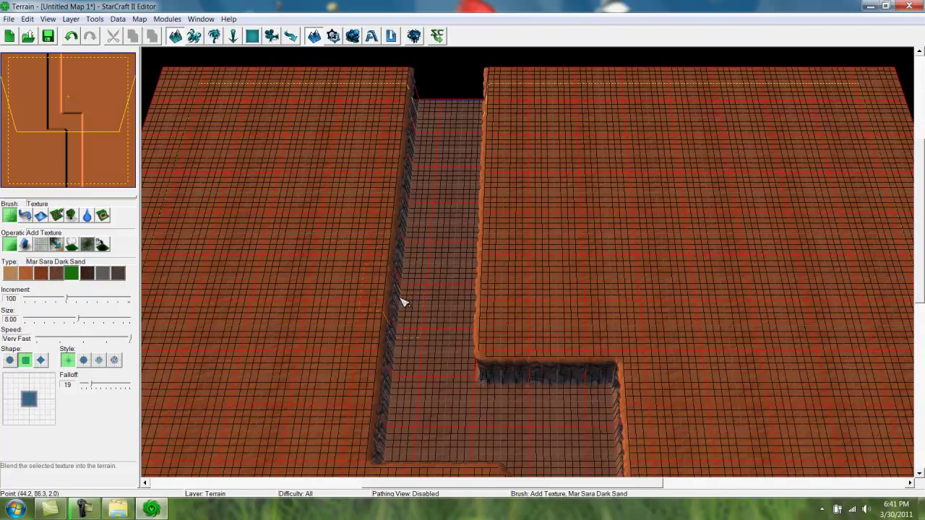
{"action": "scroll", "coordinate": [434, 296], "scroll_direction": "up", "scroll_amount": 5}
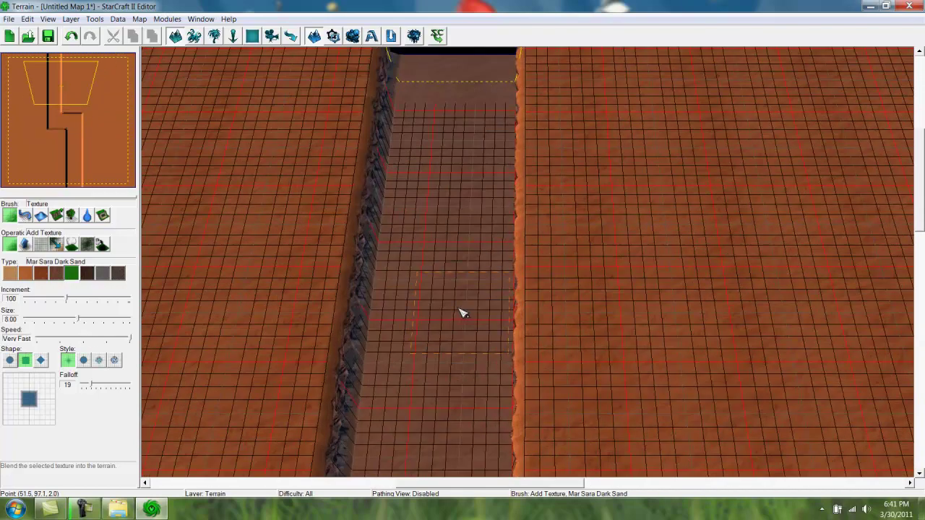
{"action": "right_click_drag", "start_coordinate": [463, 314], "coordinate": [489, 337]}
{"action": "left_click", "coordinate": [461, 117]}
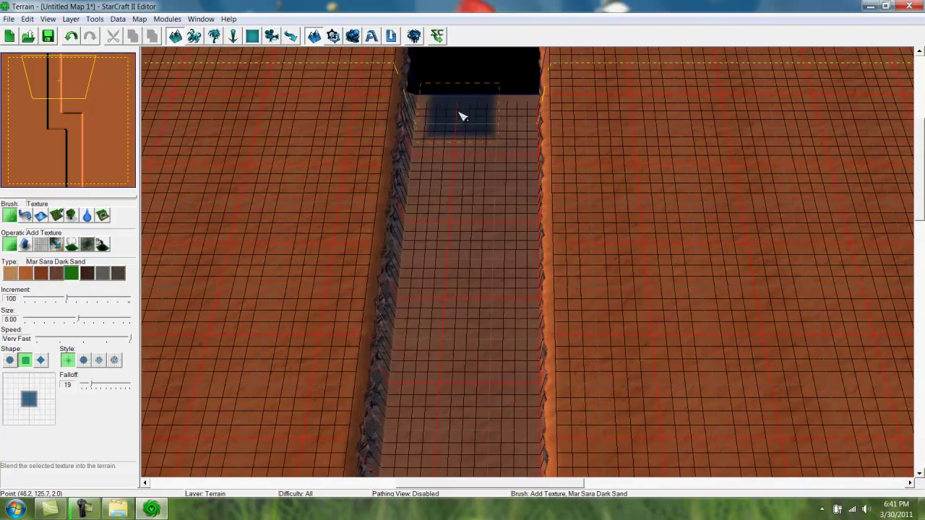
{"action": "mouse_move", "coordinate": [457, 117]}
{"action": "left_mouse_down"}
{"action": "mouse_move", "coordinate": [448, 107]}
{"action": "mouse_move", "coordinate": [504, 108]}
{"action": "mouse_move", "coordinate": [499, 233]}
{"action": "mouse_move", "coordinate": [464, 147]}
{"action": "mouse_move", "coordinate": [446, 301]}
{"action": "mouse_move", "coordinate": [441, 146]}
{"action": "left_mouse_up"}
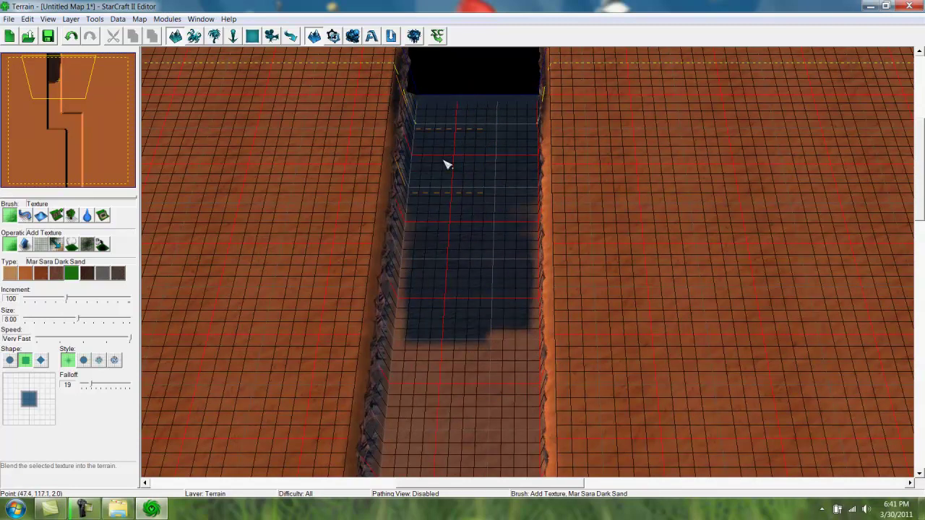
{"action": "mouse_move", "coordinate": [481, 251]}
{"action": "left_mouse_down"}
{"action": "mouse_move", "coordinate": [489, 319]}
{"action": "mouse_move", "coordinate": [450, 238]}
{"action": "mouse_move", "coordinate": [440, 397]}
{"action": "mouse_move", "coordinate": [504, 402]}
{"action": "mouse_move", "coordinate": [500, 324]}
{"action": "mouse_move", "coordinate": [415, 311]}
{"action": "mouse_move", "coordinate": [407, 425]}
{"action": "left_mouse_up"}
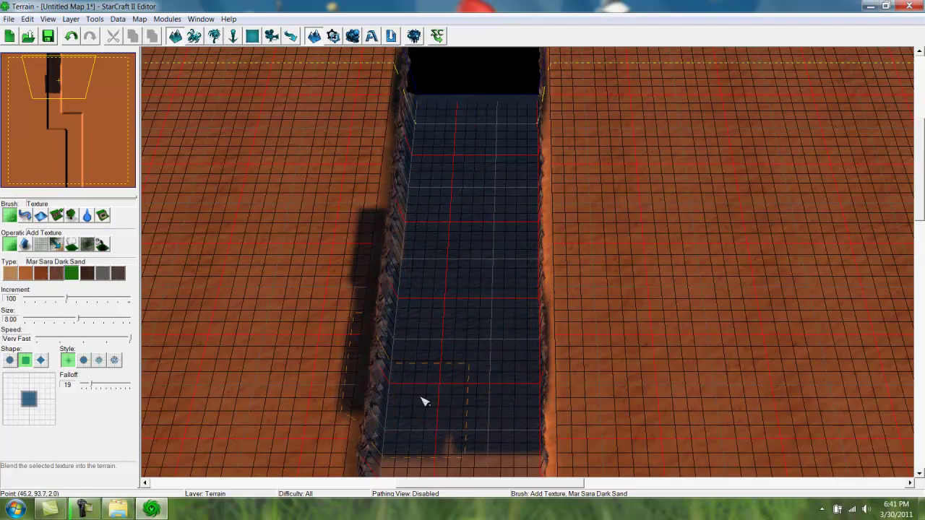
Continue the Mar Sara Dark Sand texture down through the lane's middle bend
{"action": "middle_click_drag", "start_coordinate": [407, 426], "coordinate": [430, 171]}
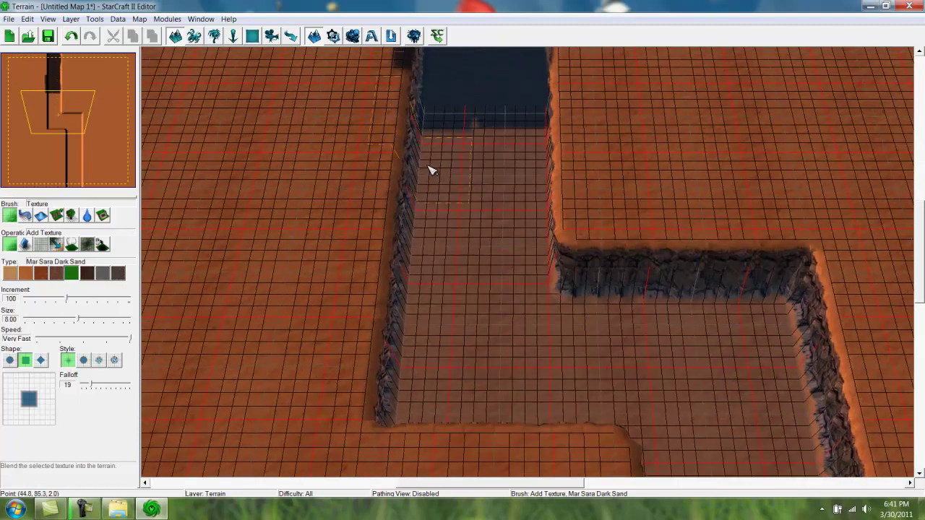
{"action": "mouse_move", "coordinate": [430, 171]}
{"action": "left_mouse_down"}
{"action": "mouse_move", "coordinate": [470, 144]}
{"action": "mouse_move", "coordinate": [458, 174]}
{"action": "mouse_move", "coordinate": [487, 128]}
{"action": "mouse_move", "coordinate": [509, 226]}
{"action": "mouse_move", "coordinate": [502, 163]}
{"action": "mouse_move", "coordinate": [514, 188]}
{"action": "mouse_move", "coordinate": [498, 341]}
{"action": "mouse_move", "coordinate": [466, 292]}
{"action": "mouse_move", "coordinate": [444, 393]}
{"action": "mouse_move", "coordinate": [585, 388]}
{"action": "mouse_move", "coordinate": [665, 341]}
{"action": "mouse_move", "coordinate": [713, 398]}
{"action": "left_mouse_up"}
{"action": "right_click_drag", "start_coordinate": [713, 398], "coordinate": [545, 120]}
{"action": "mouse_move", "coordinate": [556, 149]}
{"action": "left_mouse_down"}
{"action": "mouse_move", "coordinate": [580, 419]}
{"action": "mouse_move", "coordinate": [512, 240]}
{"action": "mouse_move", "coordinate": [527, 242]}
{"action": "mouse_move", "coordinate": [585, 161]}
{"action": "mouse_move", "coordinate": [593, 388]}
{"action": "left_mouse_up"}
{"action": "right_click_drag", "start_coordinate": [593, 388], "coordinate": [522, 169]}
Cover the floor of the lane's lower stretch with Mar Sara Dark Sand down to the map's lower edge
{"action": "left_click_drag", "start_coordinate": [523, 169], "coordinate": [498, 463]}
{"action": "right_click_drag", "start_coordinate": [498, 463], "coordinate": [497, 390]}
{"action": "mouse_move", "coordinate": [498, 405]}
{"action": "left_mouse_down"}
{"action": "mouse_move", "coordinate": [506, 109]}
{"action": "mouse_move", "coordinate": [569, 380]}
{"action": "mouse_move", "coordinate": [573, 181]}
{"action": "mouse_move", "coordinate": [572, 444]}
{"action": "left_mouse_up"}
{"action": "right_click_drag", "start_coordinate": [571, 444], "coordinate": [506, 186]}
{"action": "mouse_move", "coordinate": [506, 186]}
{"action": "left_mouse_down"}
{"action": "mouse_move", "coordinate": [481, 183]}
{"action": "mouse_move", "coordinate": [477, 338]}
{"action": "mouse_move", "coordinate": [472, 209]}
{"action": "mouse_move", "coordinate": [491, 320]}
{"action": "mouse_move", "coordinate": [542, 234]}
{"action": "mouse_move", "coordinate": [520, 331]}
{"action": "mouse_move", "coordinate": [451, 270]}
{"action": "mouse_move", "coordinate": [485, 173]}
{"action": "left_mouse_up"}
Touch up the remaining unpainted floor around the lane's bend with Mar Sara Dark Sand
{"action": "right_click_drag", "start_coordinate": [481, 180], "coordinate": [545, 395]}
{"action": "mouse_move", "coordinate": [516, 137]}
{"action": "right_mouse_down"}
{"action": "mouse_move", "coordinate": [550, 261]}
{"action": "mouse_move", "coordinate": [565, 276]}
{"action": "right_mouse_up"}
{"action": "left_click_drag", "start_coordinate": [659, 315], "coordinate": [663, 329]}
{"action": "right_click_drag", "start_coordinate": [663, 329], "coordinate": [752, 394]}
{"action": "left_click_drag", "start_coordinate": [582, 367], "coordinate": [593, 307]}
Paint Mar Sara Sand over the dark sand spill on the ground left of the lane's upper stretch
{"action": "mouse_move", "coordinate": [510, 199]}
{"action": "right_mouse_down"}
{"action": "mouse_move", "coordinate": [524, 271]}
{"action": "mouse_move", "coordinate": [519, 297]}
{"action": "right_mouse_up"}
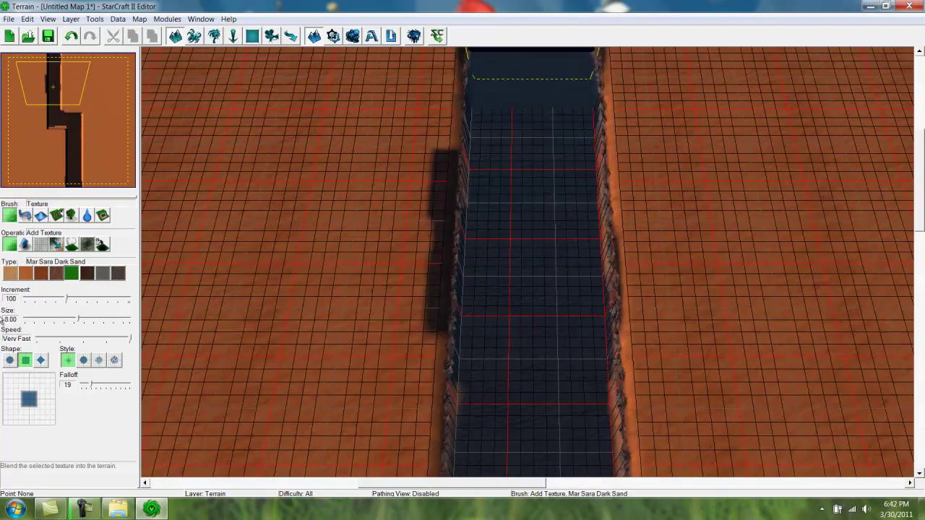
{"action": "left_click", "coordinate": [25, 273]}
{"action": "mouse_move", "coordinate": [404, 140]}
{"action": "left_mouse_down"}
{"action": "mouse_move", "coordinate": [403, 275]}
{"action": "mouse_move", "coordinate": [383, 337]}
{"action": "left_mouse_up"}
{"action": "scroll", "coordinate": [509, 311], "scroll_direction": "down", "scroll_amount": 2}
{"action": "mouse_move", "coordinate": [514, 321]}
{"action": "right_mouse_down"}
{"action": "mouse_move", "coordinate": [465, 208]}
{"action": "mouse_move", "coordinate": [508, 261]}
{"action": "mouse_move", "coordinate": [510, 329]}
{"action": "right_mouse_up"}
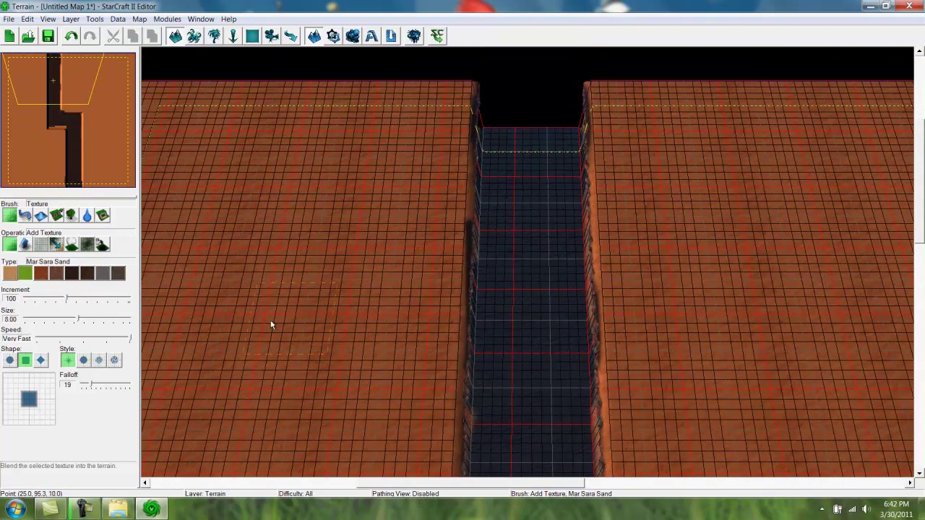
Paint a Mar Sara Concrete patch across the lane floor at its upper end and another at its lower end
{"action": "left_click", "coordinate": [108, 273]}
{"action": "scroll", "coordinate": [614, 253], "scroll_direction": "down", "scroll_amount": 1}
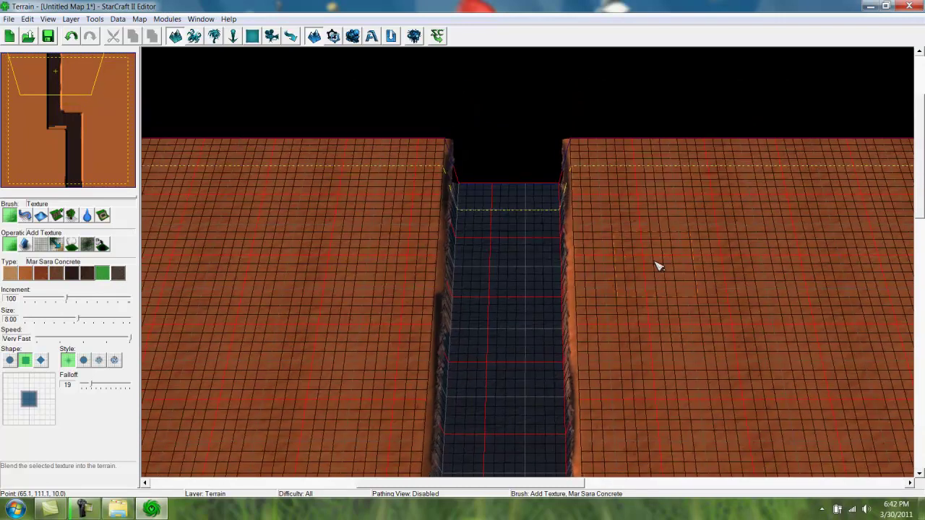
{"action": "mouse_move", "coordinate": [502, 212]}
{"action": "left_mouse_down"}
{"action": "mouse_move", "coordinate": [488, 219]}
{"action": "mouse_move", "coordinate": [506, 242]}
{"action": "mouse_move", "coordinate": [533, 221]}
{"action": "mouse_move", "coordinate": [514, 207]}
{"action": "mouse_move", "coordinate": [489, 234]}
{"action": "mouse_move", "coordinate": [500, 250]}
{"action": "mouse_move", "coordinate": [531, 250]}
{"action": "left_mouse_up"}
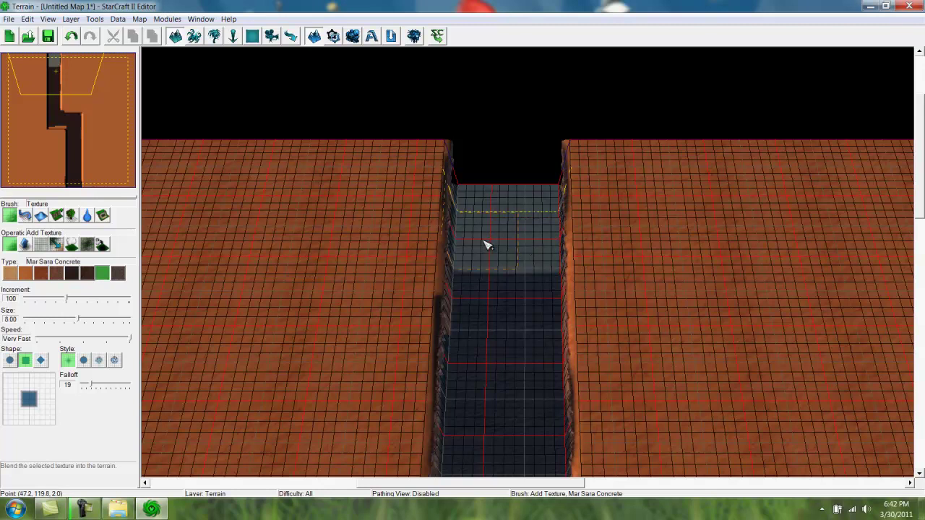
{"action": "right_click_drag", "start_coordinate": [556, 434], "coordinate": [523, 46]}
{"action": "right_click_drag", "start_coordinate": [589, 433], "coordinate": [572, 232]}
{"action": "mouse_move", "coordinate": [516, 369]}
{"action": "left_mouse_down"}
{"action": "mouse_move", "coordinate": [502, 337]}
{"action": "mouse_move", "coordinate": [496, 378]}
{"action": "mouse_move", "coordinate": [558, 381]}
{"action": "mouse_move", "coordinate": [576, 351]}
{"action": "mouse_move", "coordinate": [564, 326]}
{"action": "mouse_move", "coordinate": [506, 325]}
{"action": "mouse_move", "coordinate": [500, 344]}
{"action": "left_mouse_up"}
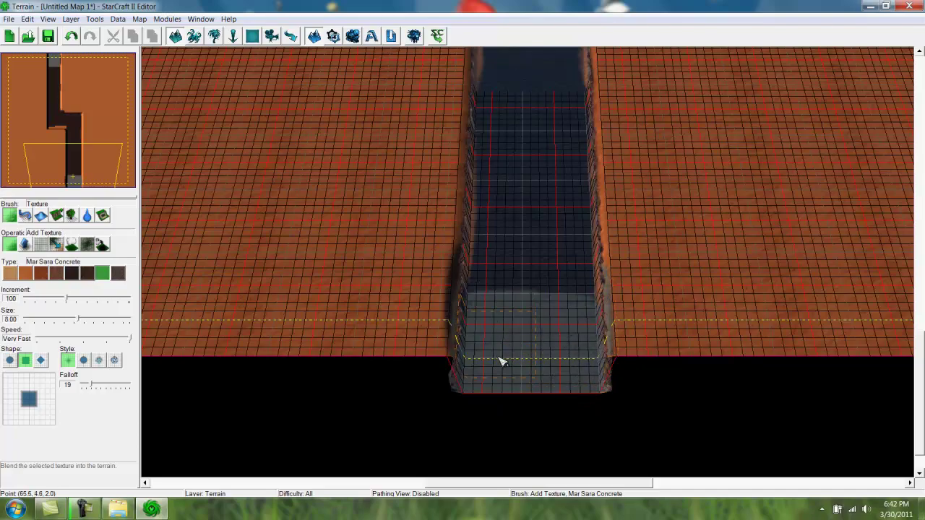
{"action": "scroll", "coordinate": [506, 320], "scroll_direction": "down", "scroll_amount": 5}
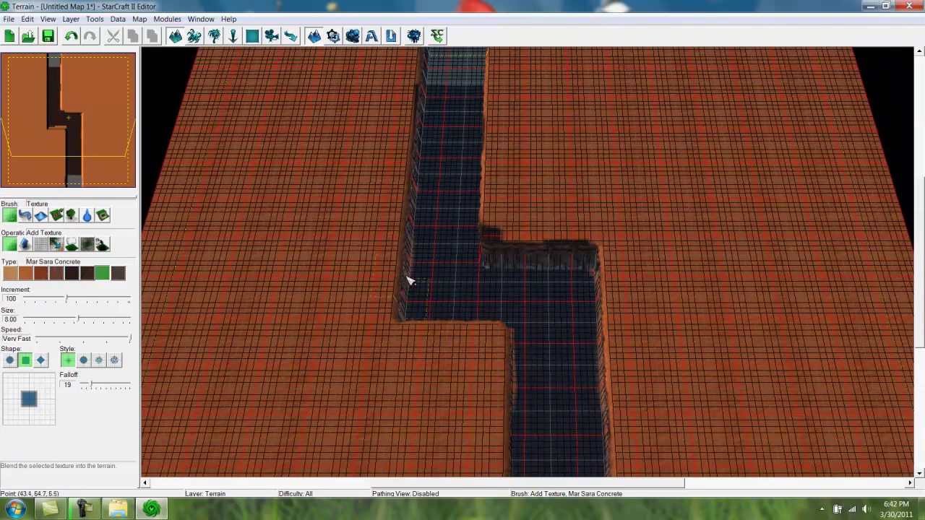
{"action": "right_click_drag", "start_coordinate": [402, 287], "coordinate": [473, 379]}
{"action": "right_click_drag", "start_coordinate": [538, 366], "coordinate": [511, 238]}
{"action": "right_click_drag", "start_coordinate": [524, 284], "coordinate": [546, 349]}
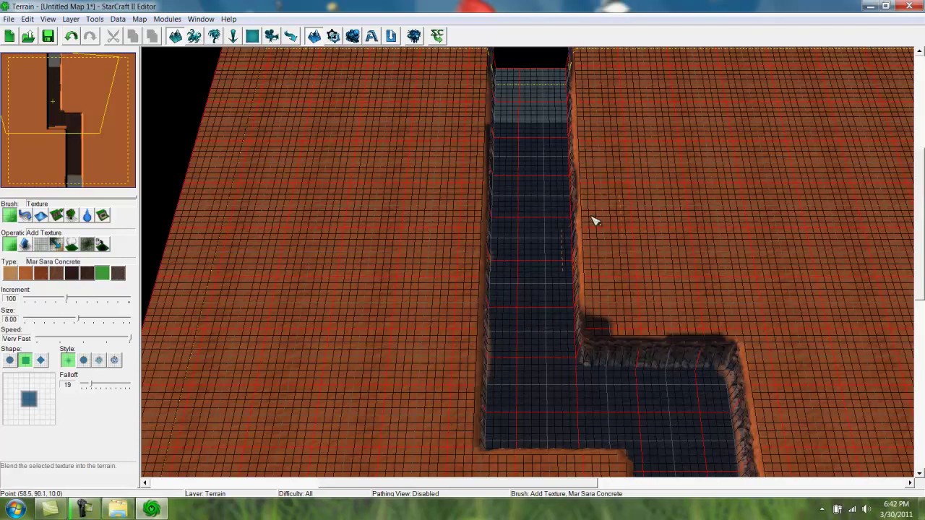
{"action": "right_click_drag", "start_coordinate": [597, 219], "coordinate": [596, 265]}
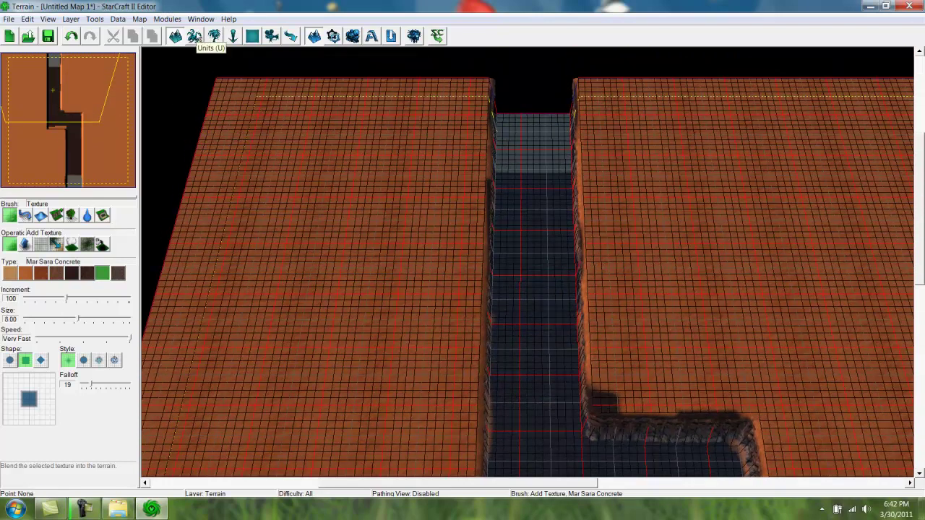
Switch to the Regions layer and choose the rectangle shape for adding a region
{"action": "left_click", "coordinate": [251, 36]}
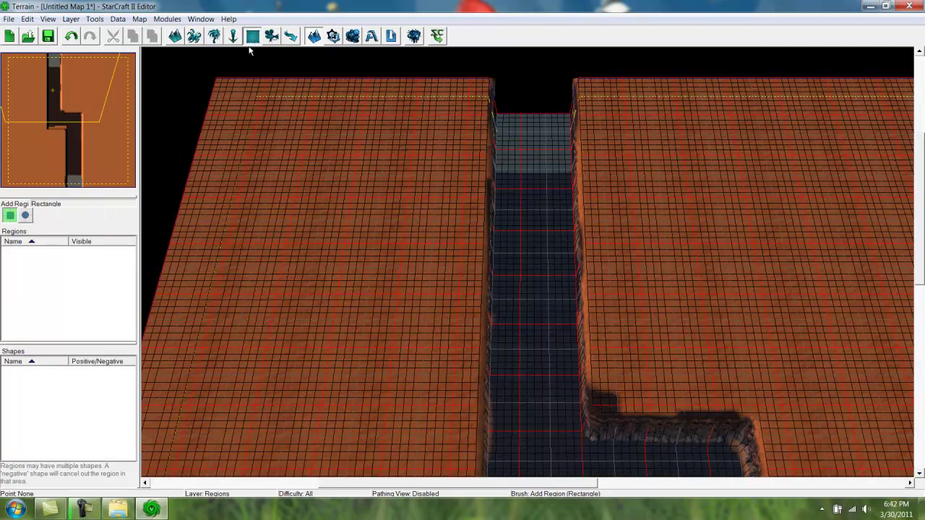
{"action": "right_click_drag", "start_coordinate": [328, 244], "coordinate": [297, 191]}
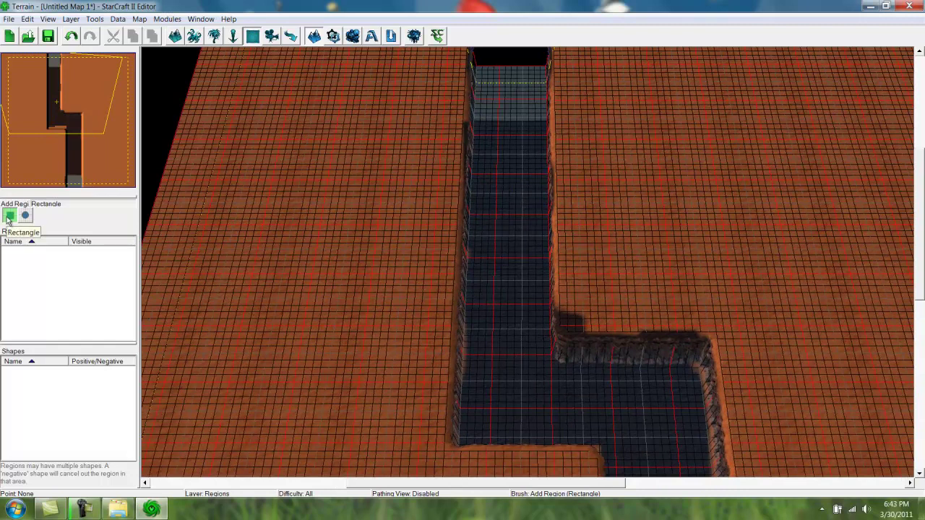
{"action": "left_click", "coordinate": [10, 216]}
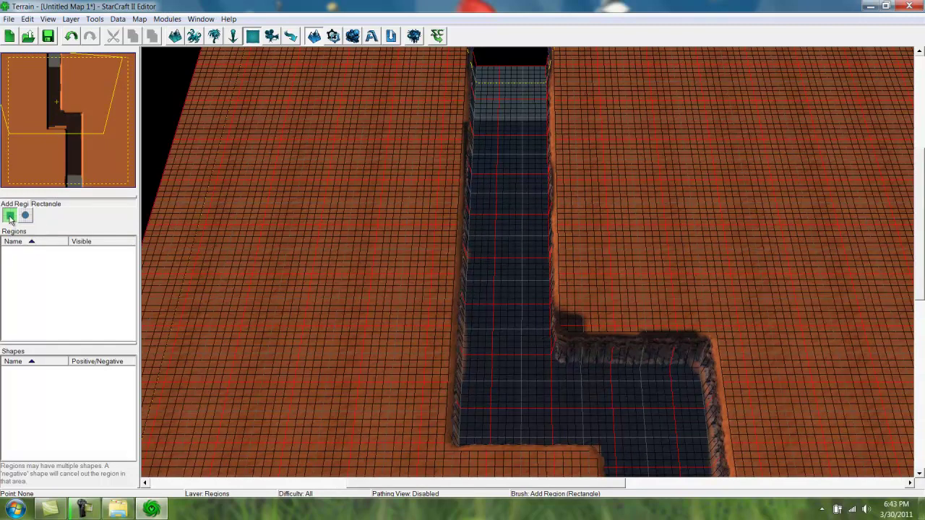
Draw a rectangular region over the concrete at the lane's upper end and rename it Mob Spawn
{"action": "scroll", "coordinate": [373, 217], "scroll_direction": "up", "scroll_amount": 5}
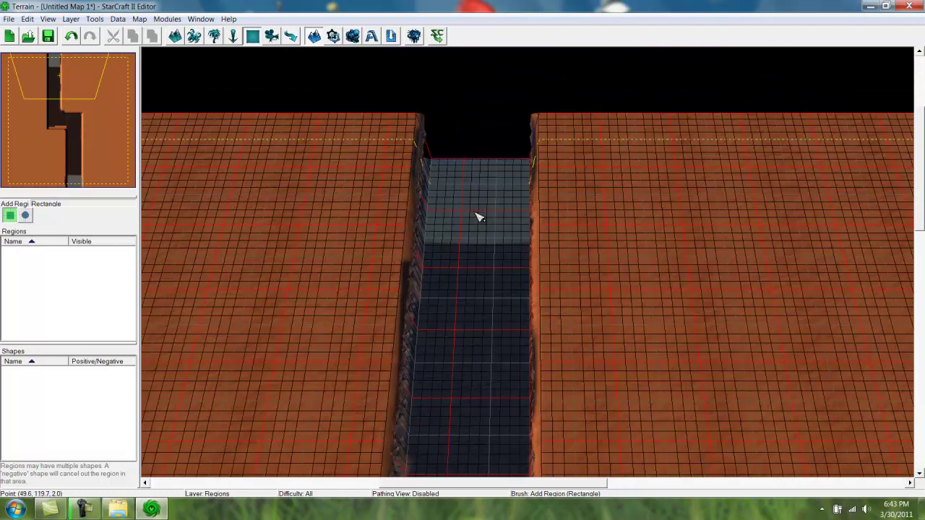
{"action": "right_click_drag", "start_coordinate": [458, 208], "coordinate": [438, 251]}
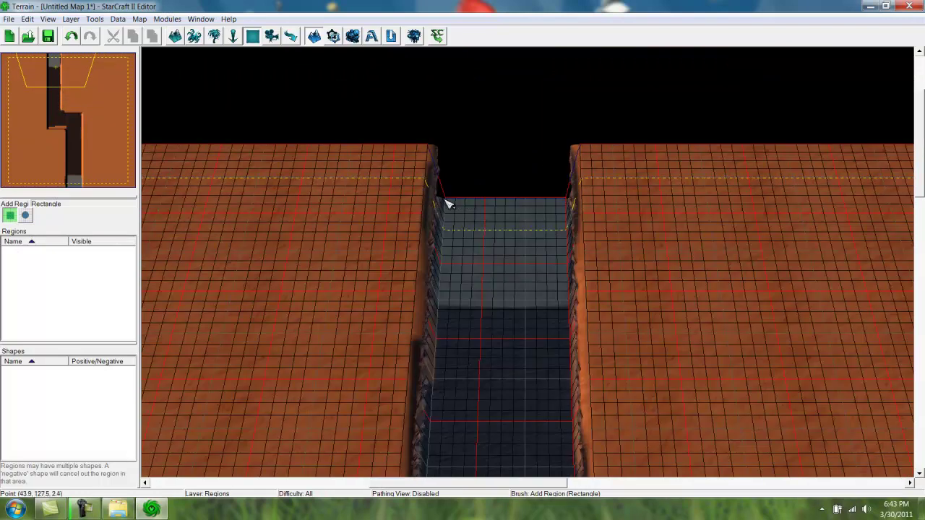
{"action": "mouse_move", "coordinate": [448, 203]}
{"action": "left_mouse_down"}
{"action": "mouse_move", "coordinate": [500, 279]}
{"action": "mouse_move", "coordinate": [572, 311]}
{"action": "left_mouse_up"}
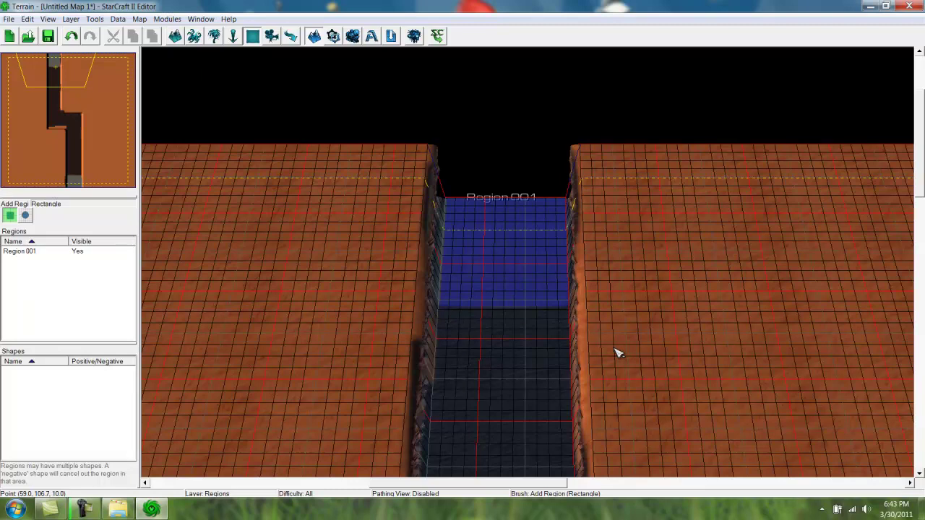
{"action": "double_click", "coordinate": [29, 253]}
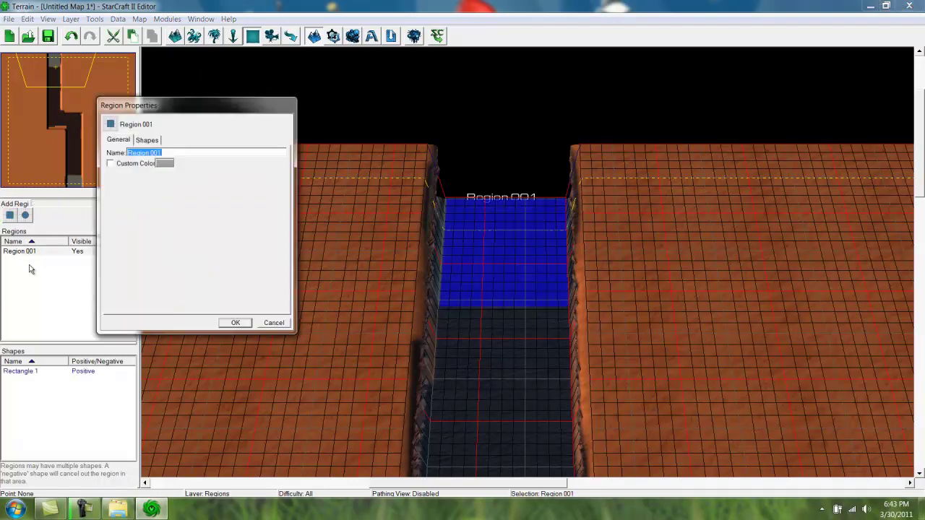
{"action": "left_click_drag", "start_coordinate": [184, 107], "coordinate": [489, 154]}
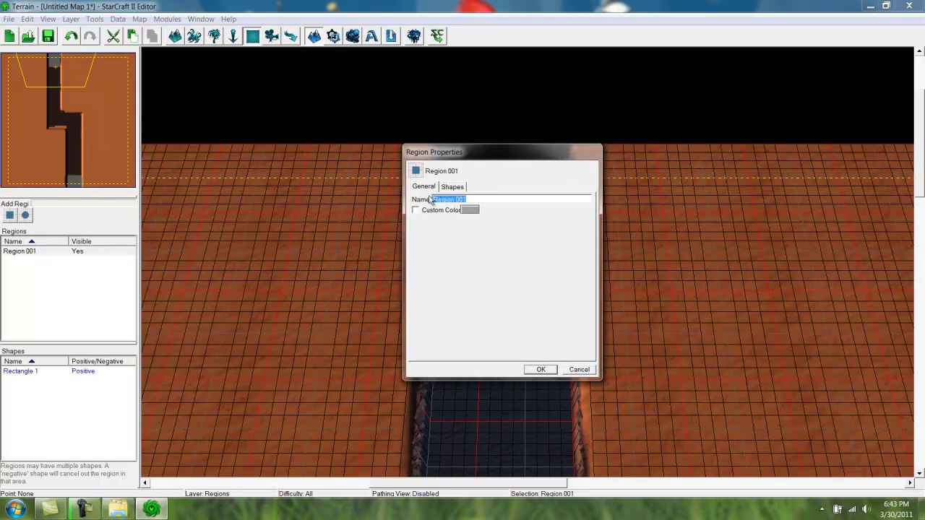
{"action": "type", "text": "Mob Spawn"}
{"action": "left_click", "coordinate": [552, 367]}
Draw a second rectangular region over the concrete patch at the lane's lower end
{"action": "right_click_drag", "start_coordinate": [588, 377], "coordinate": [517, 112]}
{"action": "right_click_drag", "start_coordinate": [567, 348], "coordinate": [485, 104]}
{"action": "right_click_drag", "start_coordinate": [545, 395], "coordinate": [461, 189]}
{"action": "left_click_drag", "start_coordinate": [405, 297], "coordinate": [546, 401]}
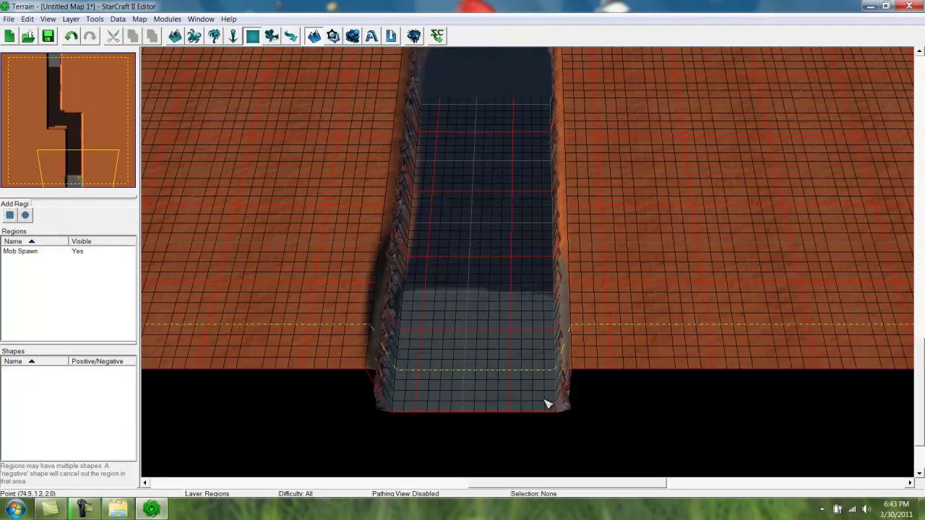
{"action": "left_click", "coordinate": [7, 214]}
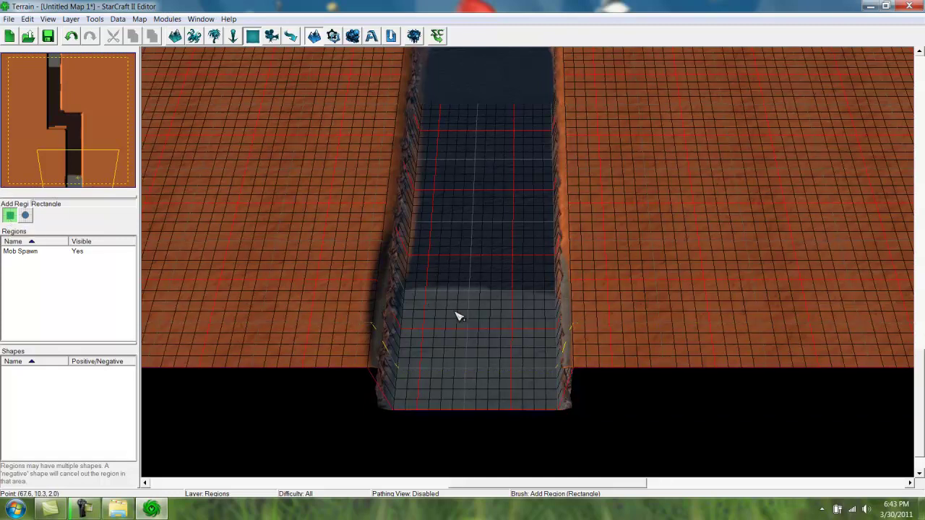
{"action": "right_click_drag", "start_coordinate": [454, 312], "coordinate": [479, 278]}
{"action": "left_click_drag", "start_coordinate": [434, 264], "coordinate": [587, 375]}
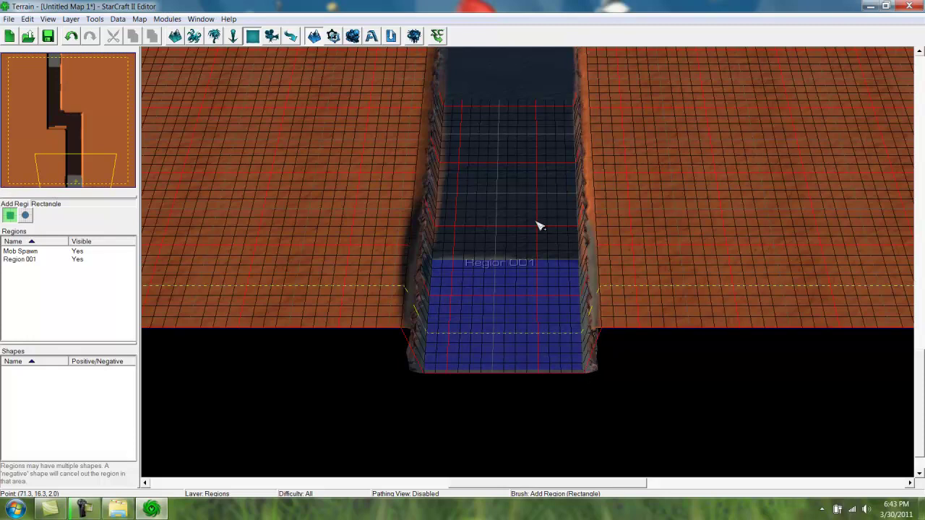
Rename the region at the lane's lower end as Mob End
{"action": "left_click", "coordinate": [13, 260]}
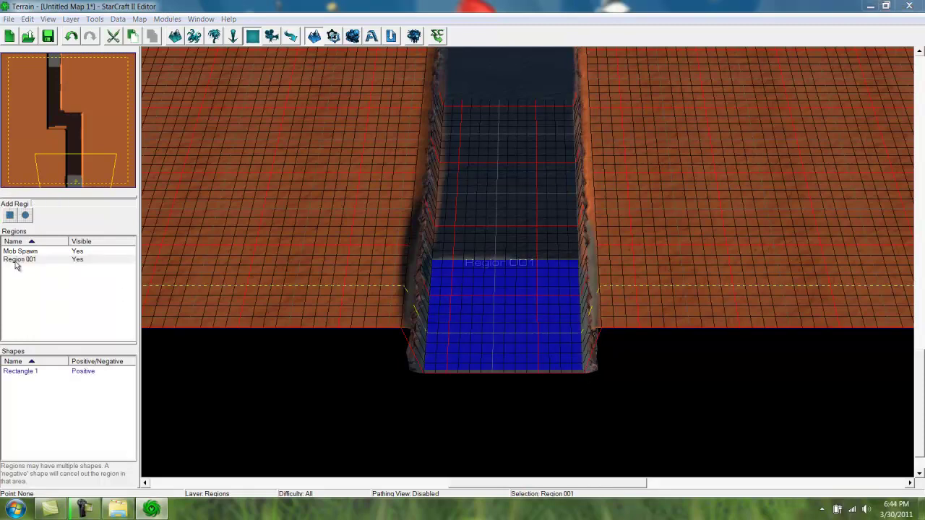
{"action": "double_click", "coordinate": [16, 263]}
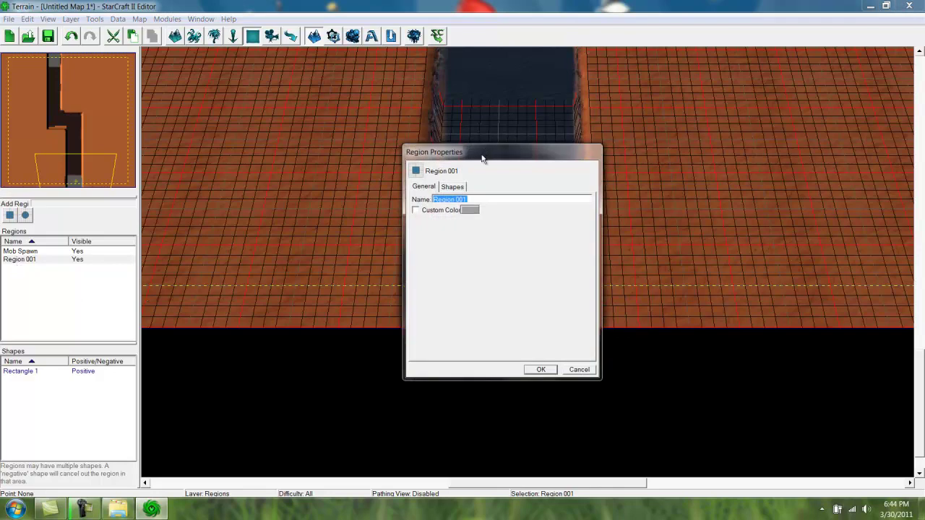
{"action": "left_click", "coordinate": [487, 199]}
{"action": "left_click_drag", "start_coordinate": [505, 201], "coordinate": [368, 200]}
{"action": "type", "text": "Mob End"}
{"action": "left_click", "coordinate": [540, 370]}
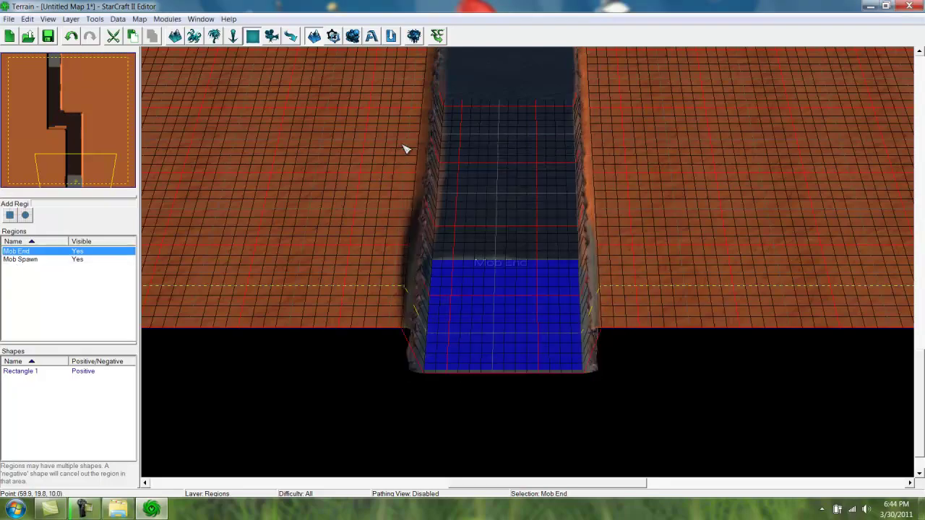
{"action": "scroll", "coordinate": [413, 172], "scroll_direction": "down", "scroll_amount": 5}
{"action": "middle_click_drag", "start_coordinate": [413, 171], "coordinate": [509, 345]}
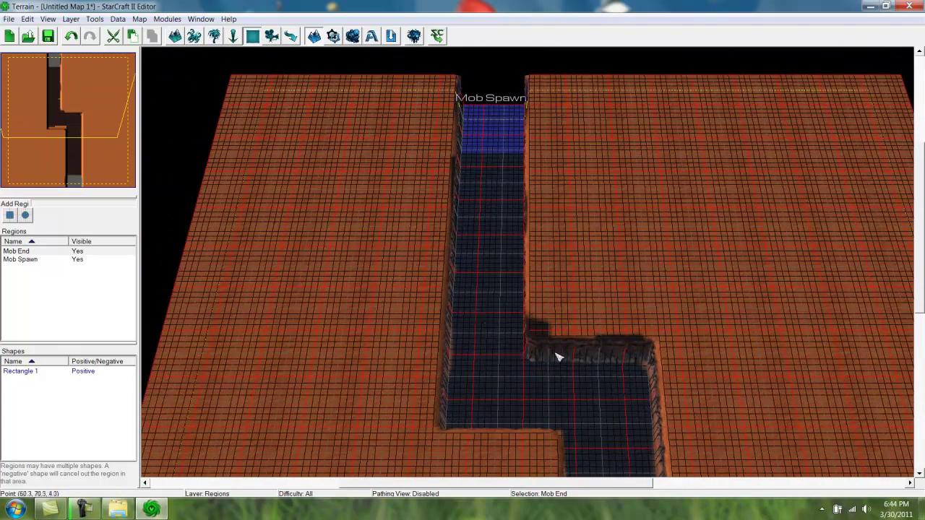
{"action": "scroll", "coordinate": [571, 387], "scroll_direction": "up", "scroll_amount": 1}
{"action": "scroll", "coordinate": [572, 386], "scroll_direction": "down", "scroll_amount": 1}
{"action": "middle_click_drag", "start_coordinate": [572, 386], "coordinate": [542, 318]}
{"action": "scroll", "coordinate": [527, 310], "scroll_direction": "up", "scroll_amount": 1}
{"action": "scroll", "coordinate": [527, 311], "scroll_direction": "down", "scroll_amount": 1}
{"action": "scroll", "coordinate": [527, 311], "scroll_direction": "up", "scroll_amount": 1}
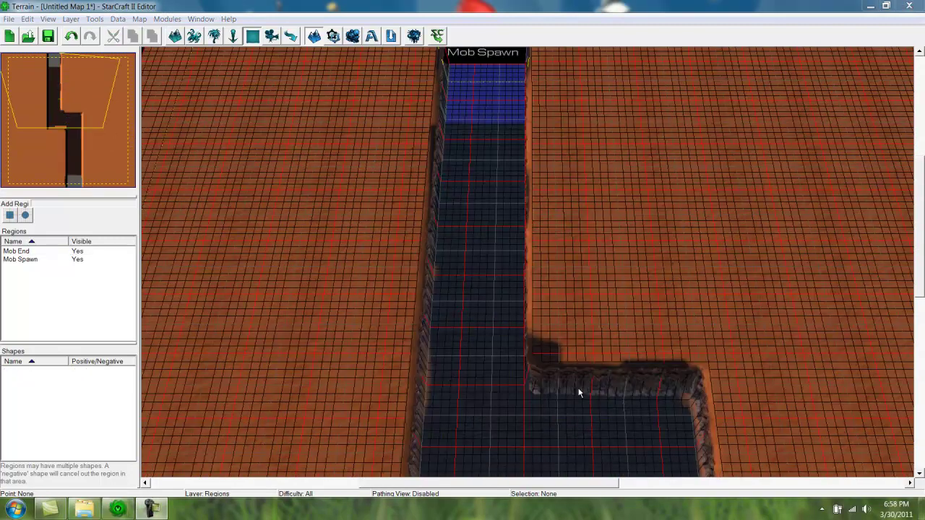
On the Points layer, place three start locations: on the ground left of the lane, inside its bend, and on the ground to its right
{"action": "right_click_drag", "start_coordinate": [579, 407], "coordinate": [565, 288]}
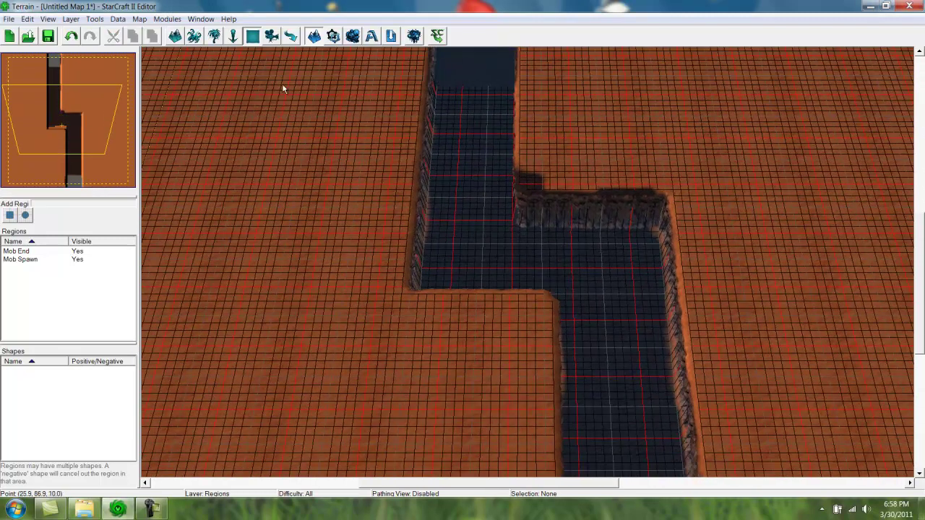
{"action": "left_click", "coordinate": [234, 36]}
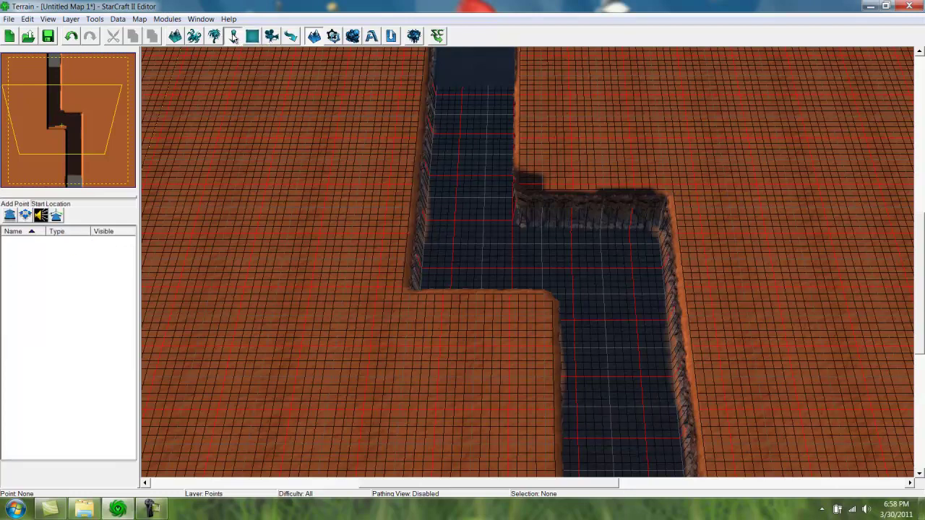
{"action": "left_click", "coordinate": [25, 218]}
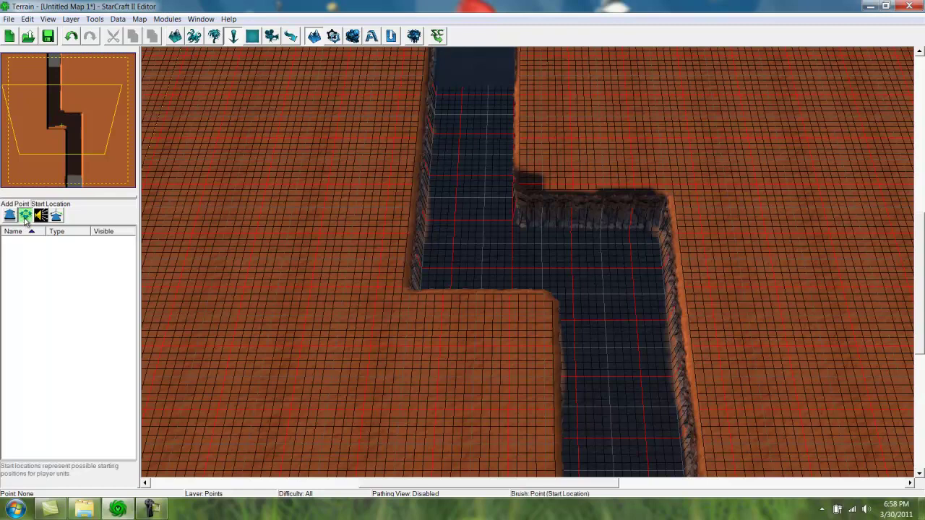
{"action": "mouse_move", "coordinate": [442, 334]}
{"action": "right_mouse_down"}
{"action": "mouse_move", "coordinate": [508, 299]}
{"action": "mouse_move", "coordinate": [514, 319]}
{"action": "right_mouse_up"}
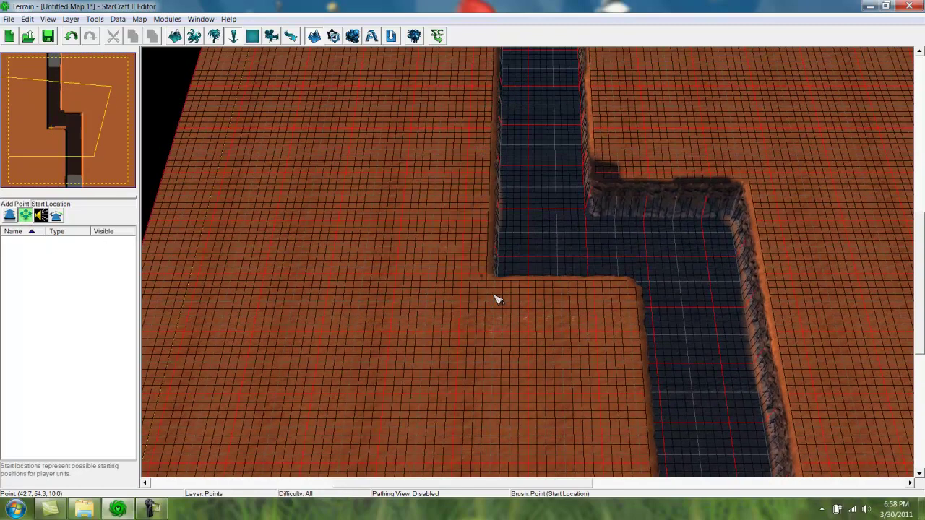
{"action": "left_click", "coordinate": [366, 243]}
{"action": "mouse_move", "coordinate": [603, 285]}
{"action": "right_mouse_down"}
{"action": "mouse_move", "coordinate": [610, 291]}
{"action": "mouse_move", "coordinate": [504, 293]}
{"action": "right_mouse_up"}
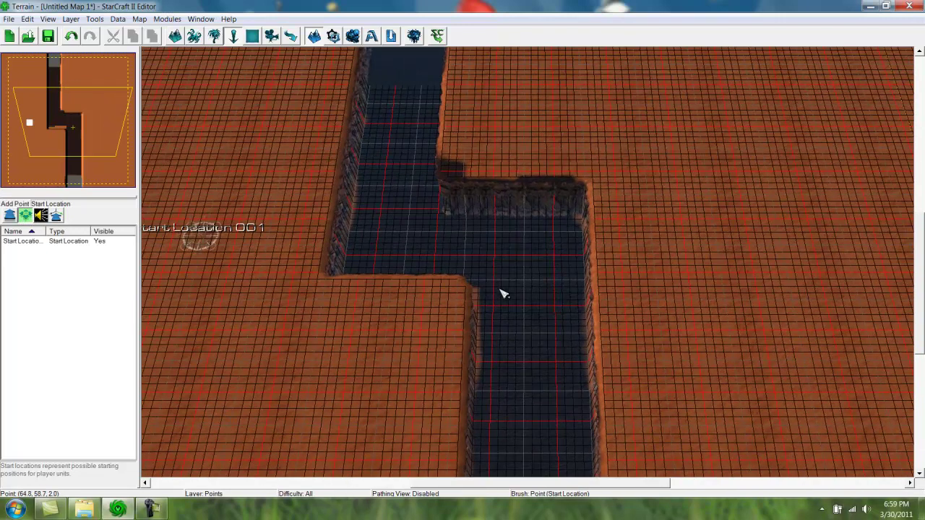
{"action": "left_click", "coordinate": [545, 268]}
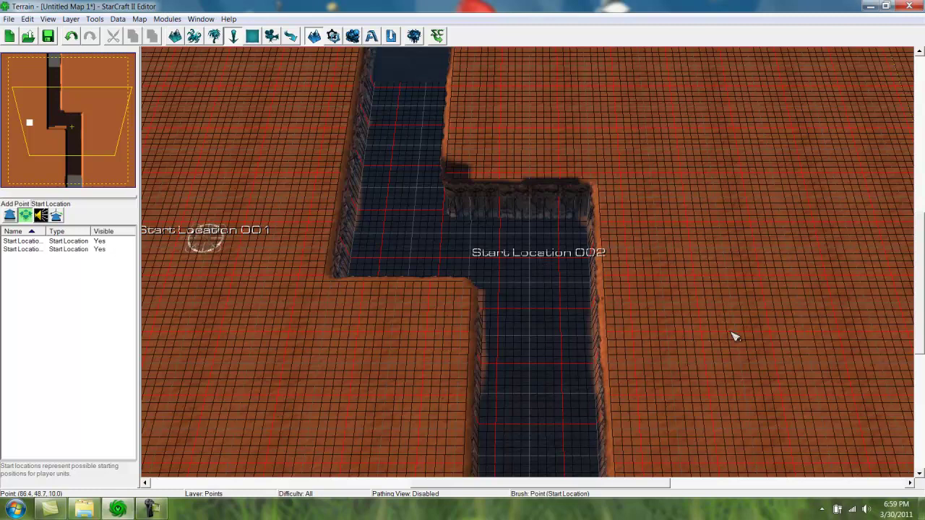
{"action": "key", "text": "Right"}
{"action": "left_click", "coordinate": [602, 251]}
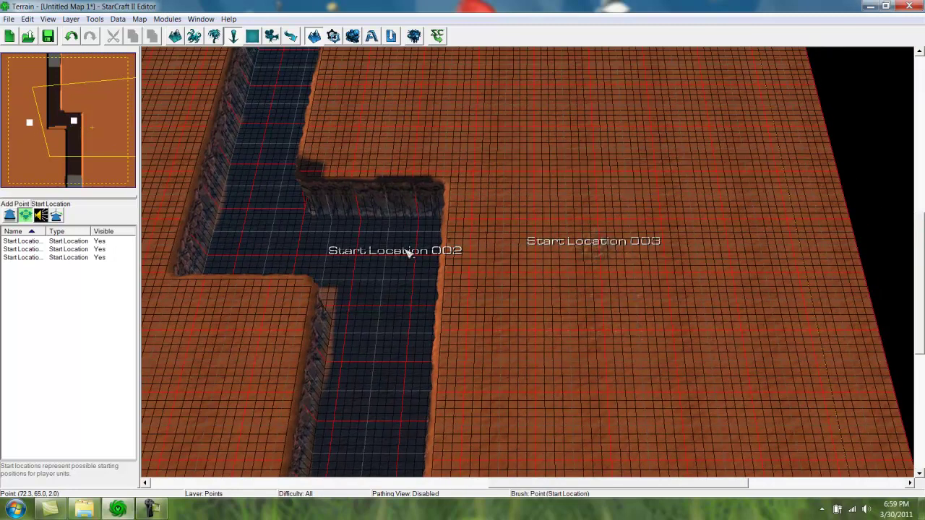
In the map's player properties, give Player 1 User control and assign Start Location 001
{"action": "mouse_move", "coordinate": [496, 318]}
{"action": "right_mouse_down"}
{"action": "mouse_move", "coordinate": [367, 190]}
{"action": "mouse_move", "coordinate": [424, 151]}
{"action": "mouse_move", "coordinate": [405, 149]}
{"action": "right_mouse_up"}
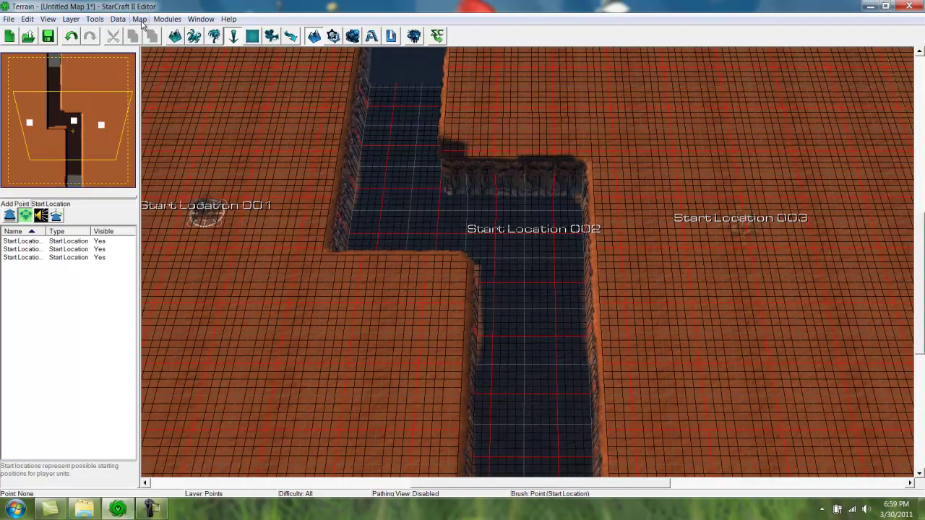
{"action": "left_click", "coordinate": [142, 22]}
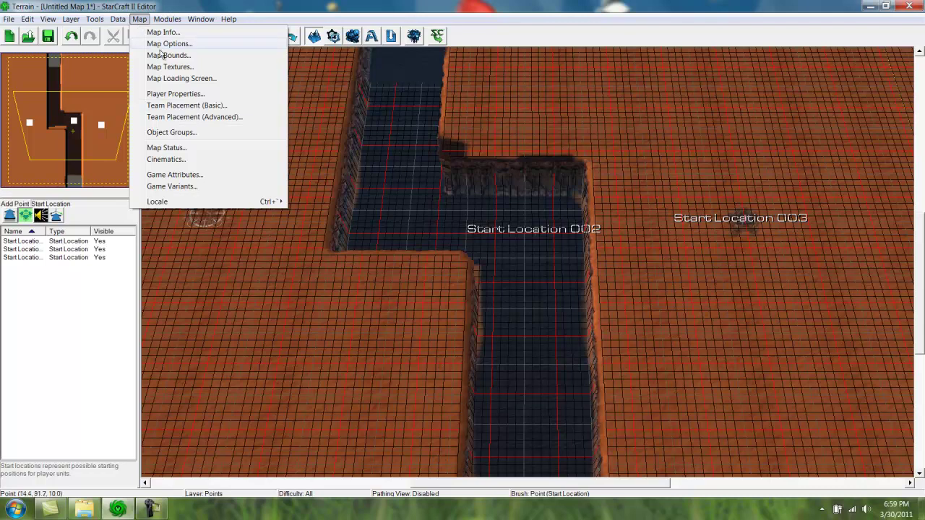
{"action": "left_click", "coordinate": [190, 95]}
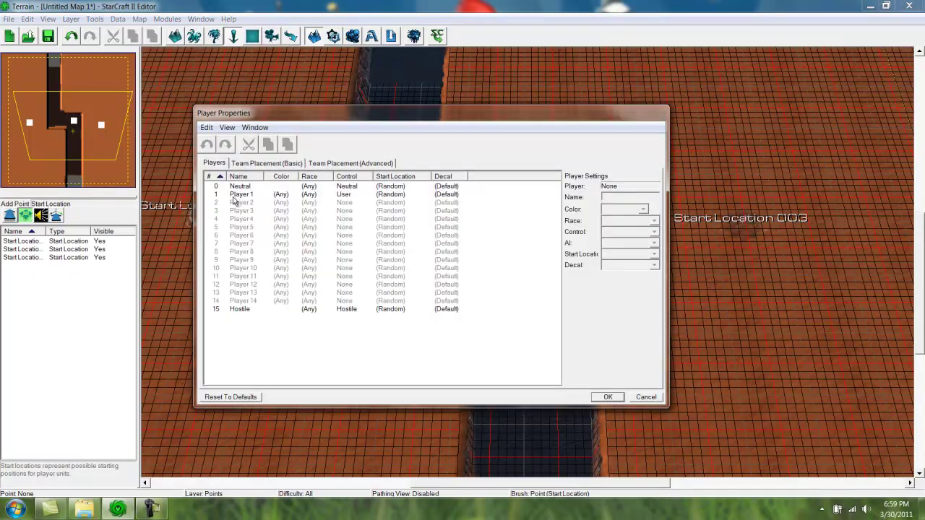
{"action": "left_click", "coordinate": [240, 197]}
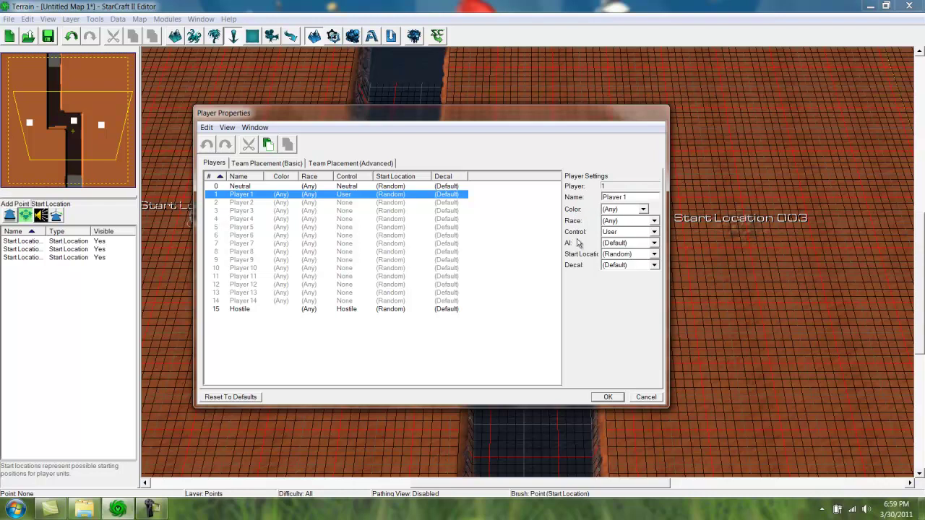
{"action": "left_click", "coordinate": [615, 234]}
{"action": "left_click", "coordinate": [616, 272]}
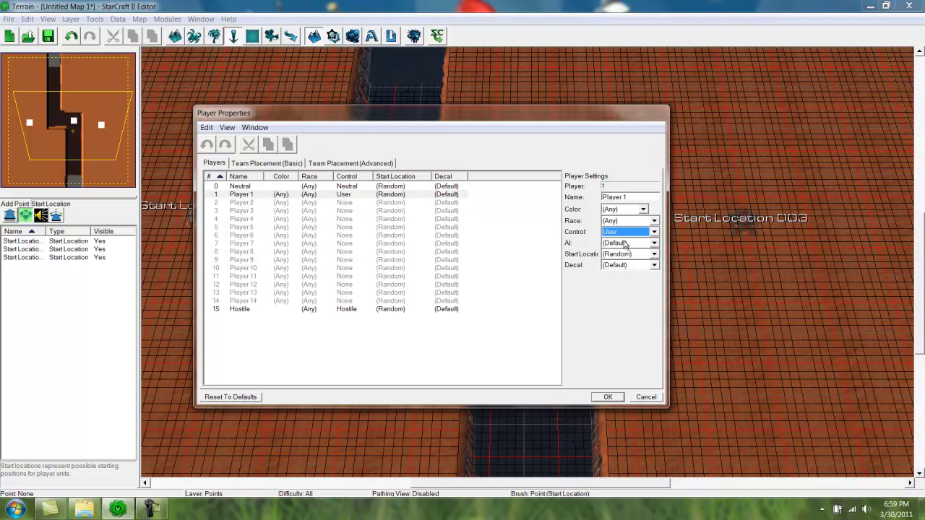
{"action": "left_click", "coordinate": [625, 255]}
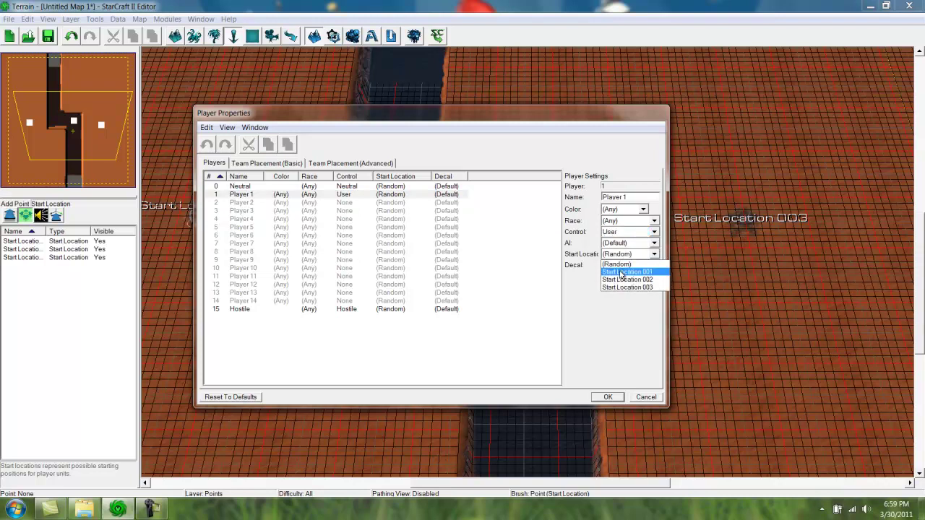
{"action": "left_click", "coordinate": [621, 273]}
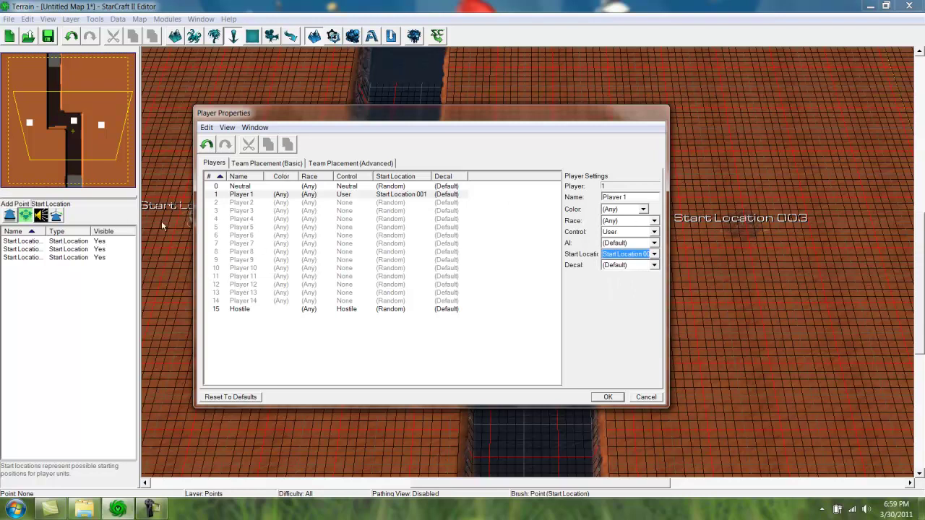
Set Player 2's control to User and its start location to Start Location 003
{"action": "left_click", "coordinate": [240, 204]}
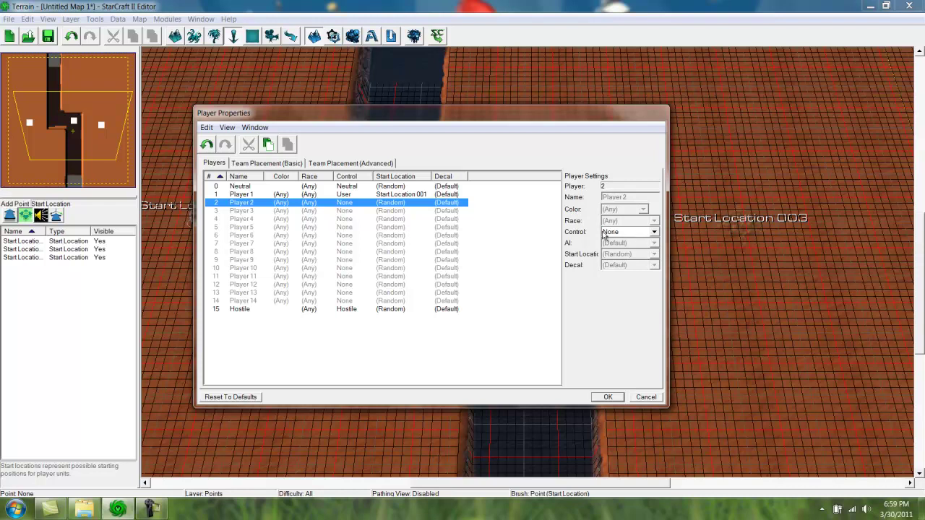
{"action": "left_click", "coordinate": [627, 237]}
{"action": "left_click", "coordinate": [615, 271]}
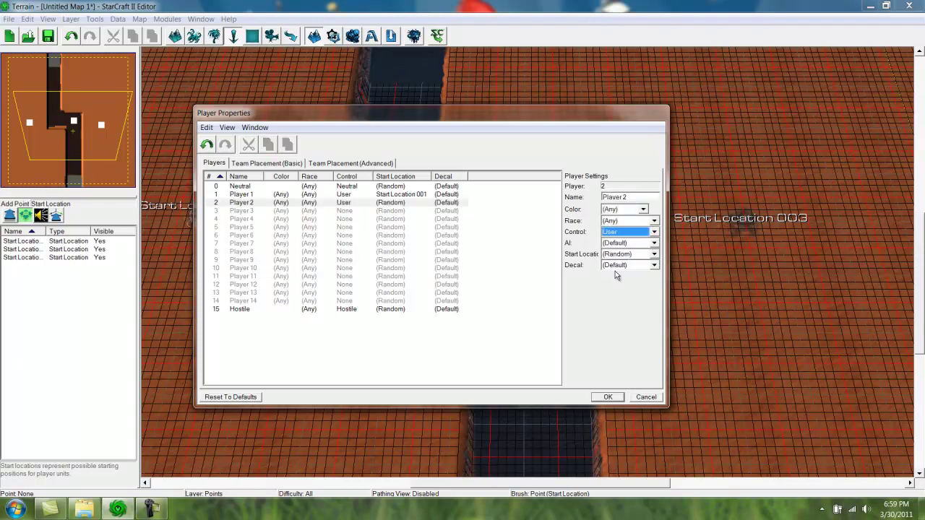
{"action": "left_click", "coordinate": [616, 255]}
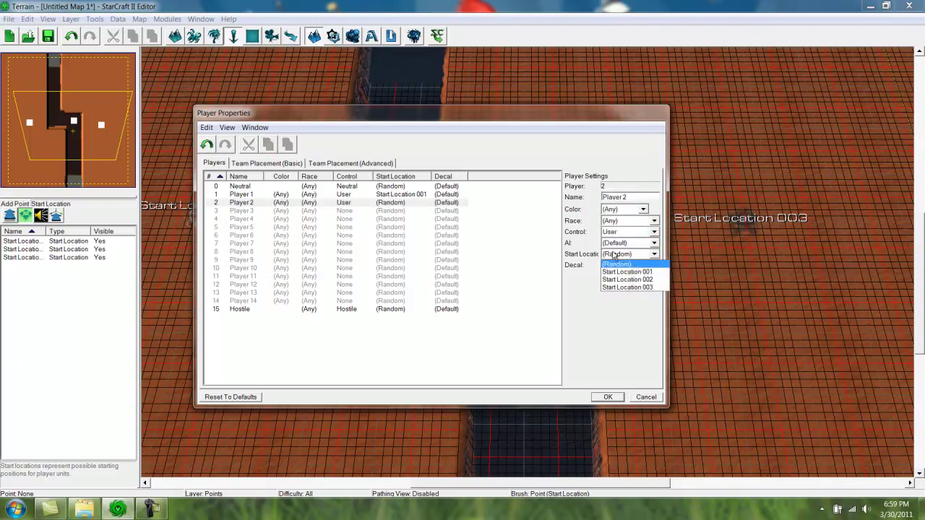
{"action": "left_click", "coordinate": [615, 288]}
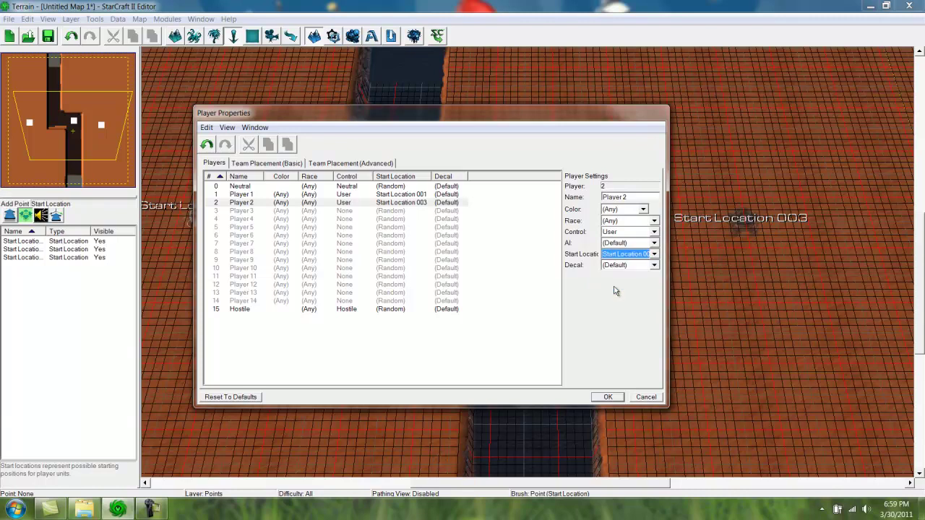
Set Player 3's control to Computer, assign Start Location 002, and apply the player properties
{"action": "left_click", "coordinate": [225, 211]}
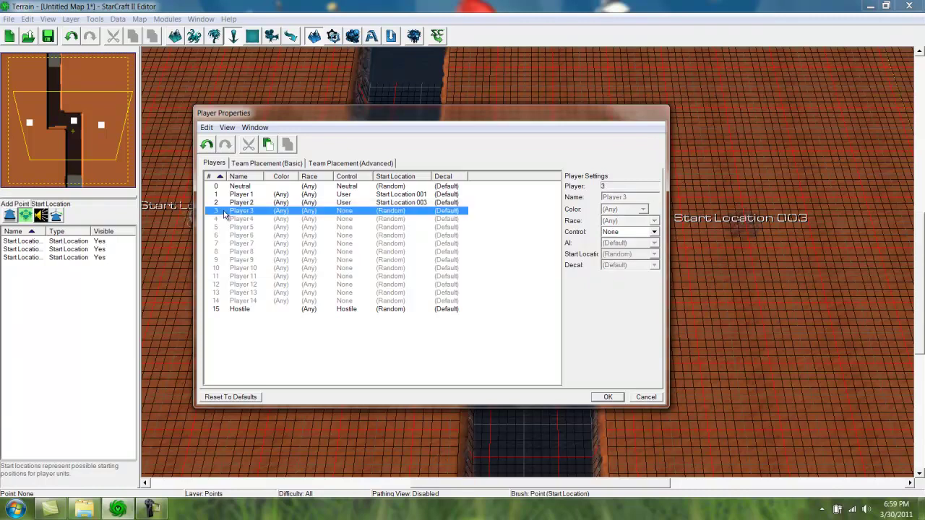
{"action": "left_click", "coordinate": [629, 232]}
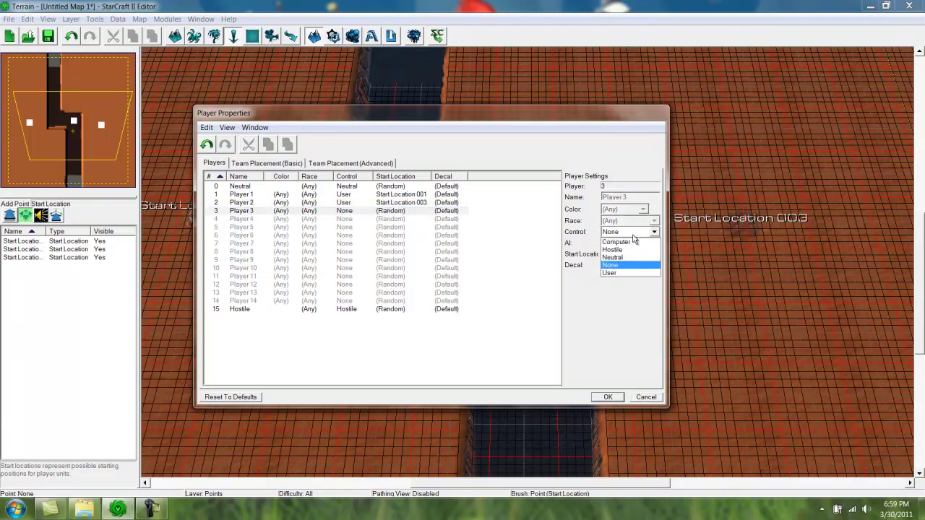
{"action": "left_click", "coordinate": [631, 242]}
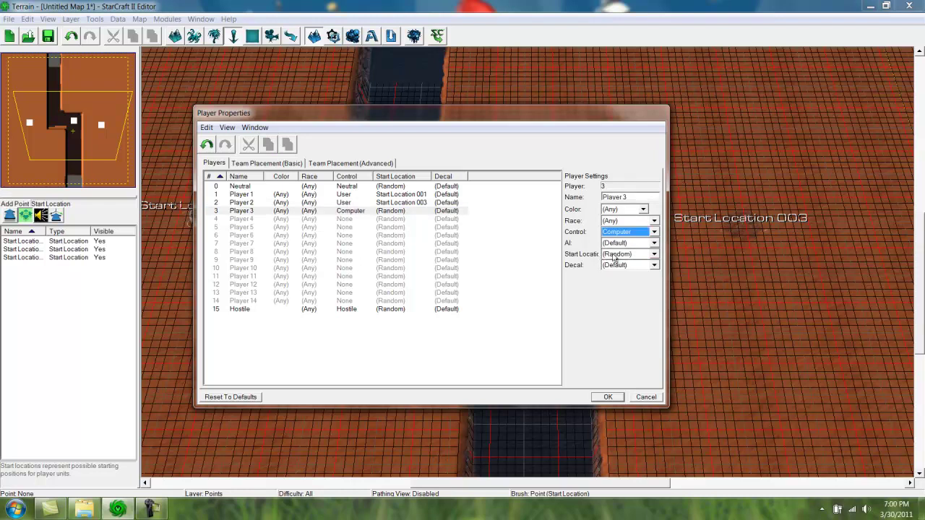
{"action": "left_click", "coordinate": [625, 254]}
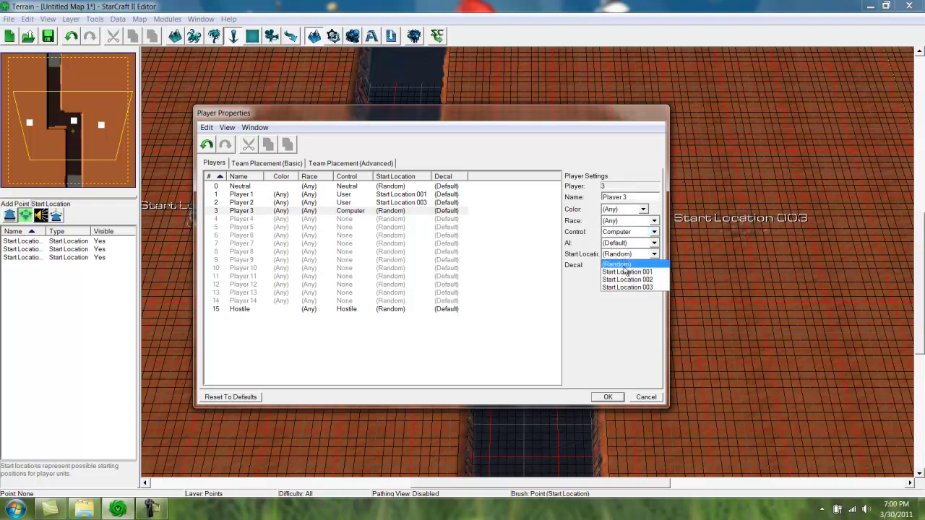
{"action": "left_click", "coordinate": [626, 279]}
{"action": "left_click", "coordinate": [609, 396]}
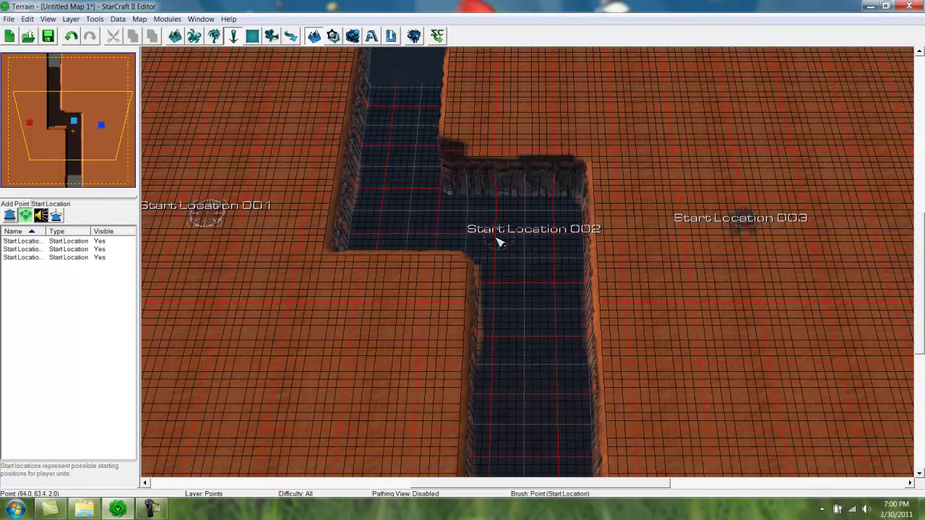
On the Regions layer, draw two rectangular regions on the lane floor, one at each corner of its bend
{"action": "right_click_drag", "start_coordinate": [441, 127], "coordinate": [485, 158]}
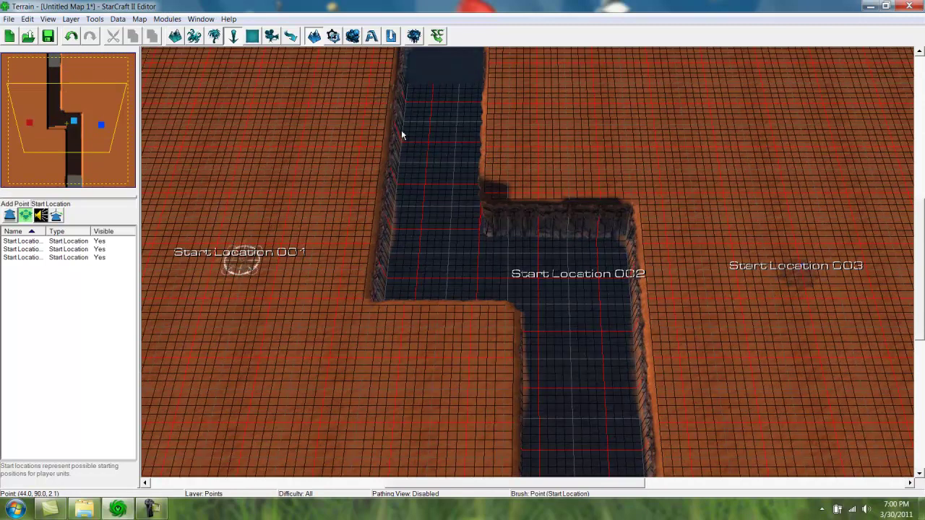
{"action": "left_click", "coordinate": [253, 37]}
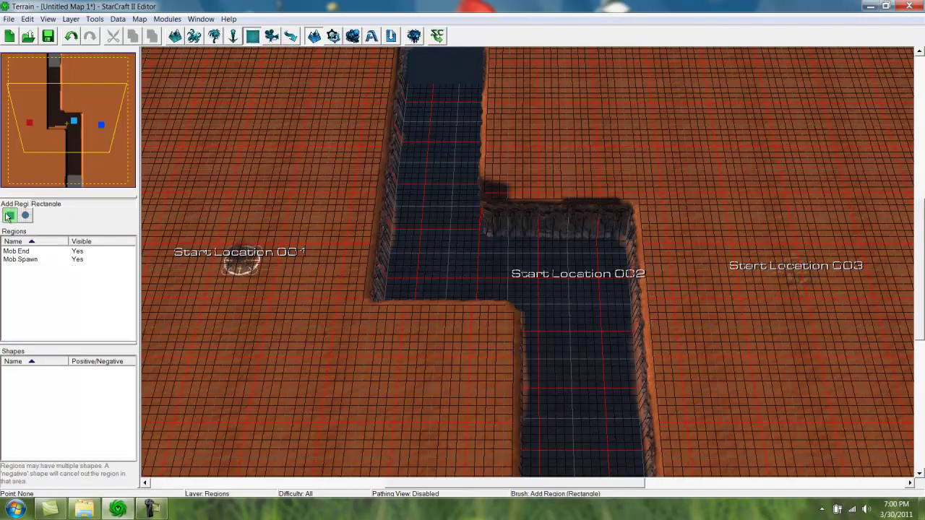
{"action": "right_click_drag", "start_coordinate": [404, 136], "coordinate": [437, 129]}
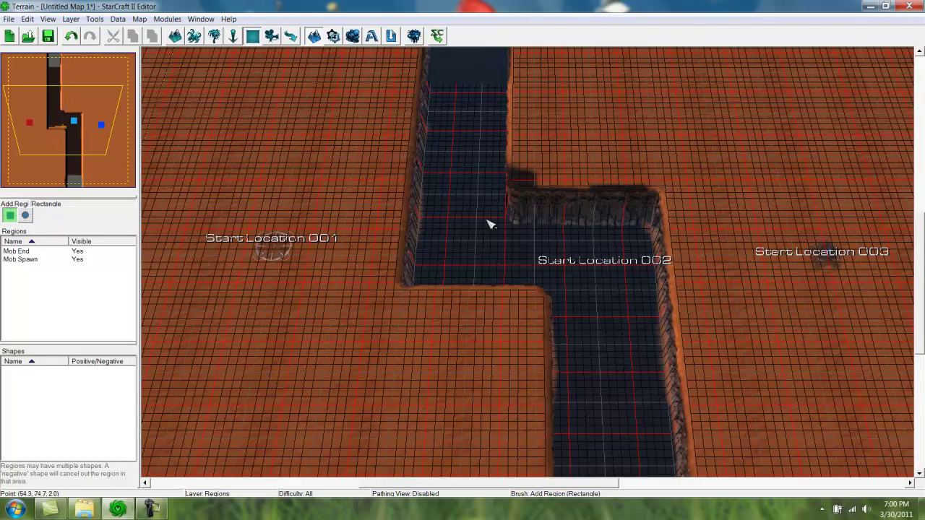
{"action": "scroll", "coordinate": [482, 233], "scroll_direction": "up", "scroll_amount": 5}
{"action": "scroll", "coordinate": [482, 235], "scroll_direction": "down", "scroll_amount": 3}
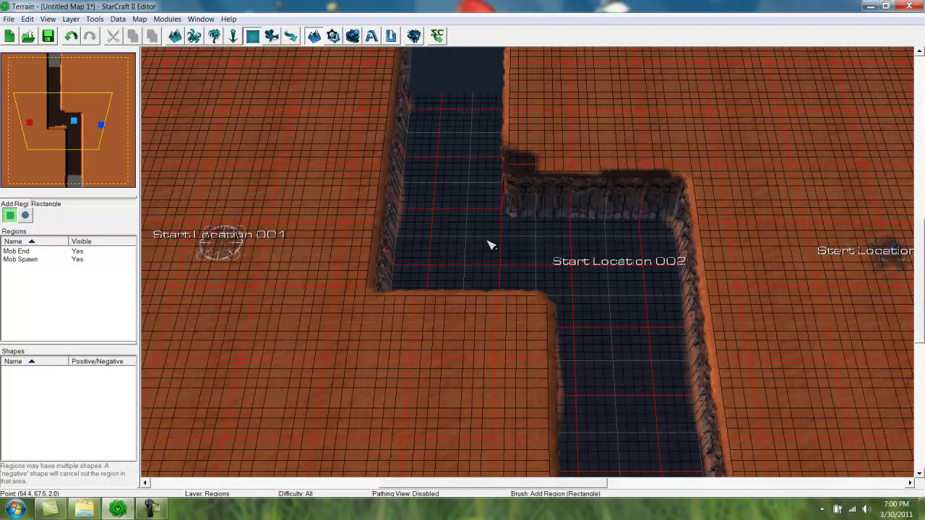
{"action": "scroll", "coordinate": [465, 252], "scroll_direction": "up", "scroll_amount": 2}
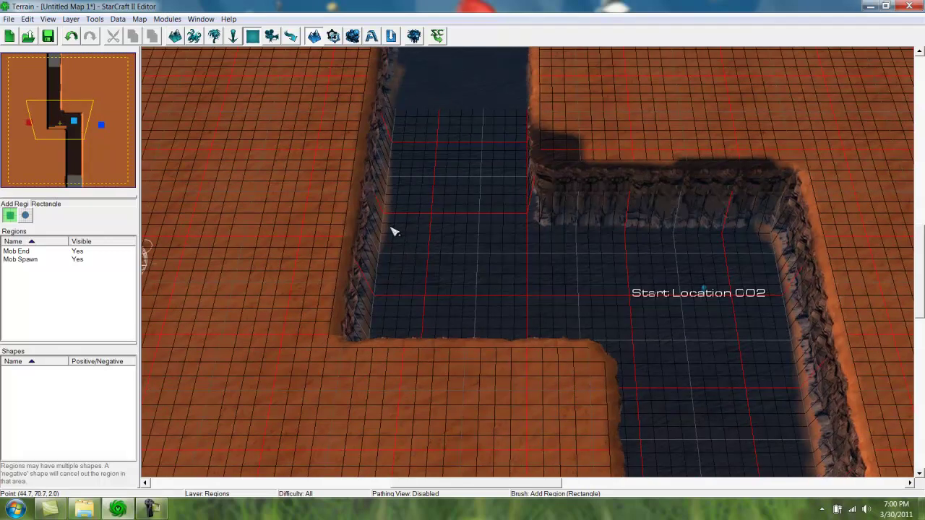
{"action": "left_click_drag", "start_coordinate": [389, 227], "coordinate": [520, 329]}
{"action": "right_click_drag", "start_coordinate": [625, 371], "coordinate": [497, 343]}
{"action": "left_click_drag", "start_coordinate": [523, 200], "coordinate": [654, 298]}
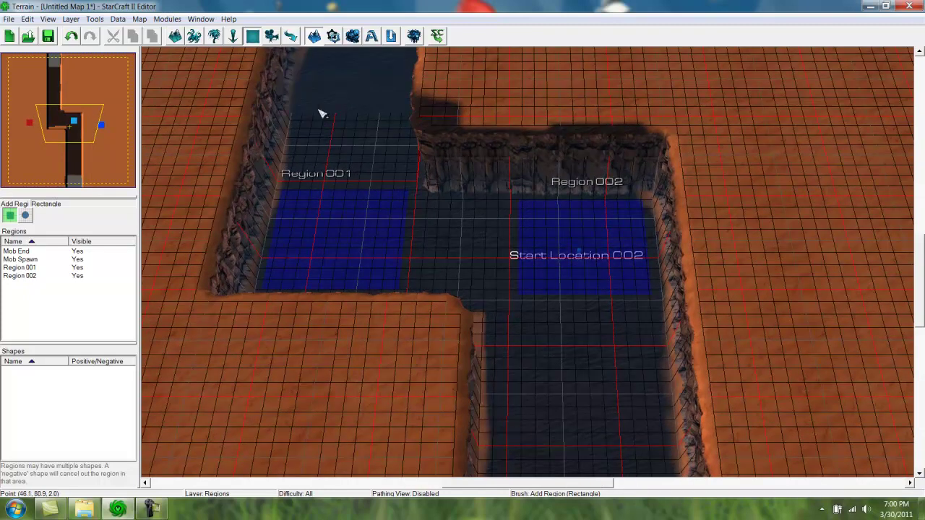
Rename the region at the bend's left corner as Move 1
{"action": "left_click", "coordinate": [30, 268]}
{"action": "double_click", "coordinate": [27, 269]}
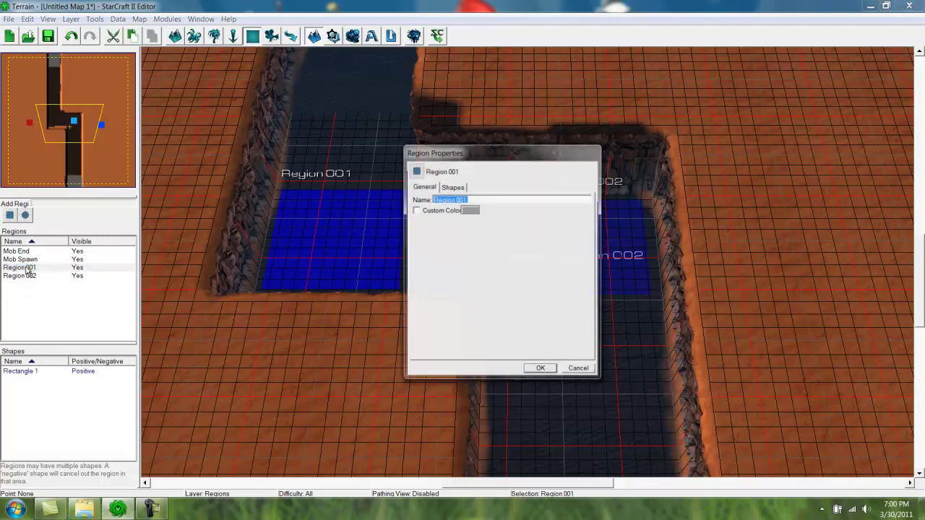
{"action": "type", "text": "Move "}
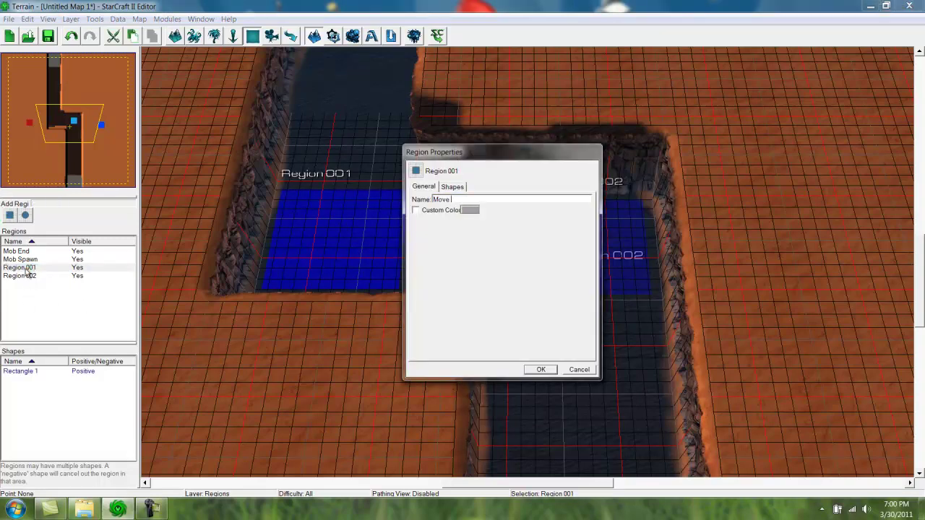
{"action": "type", "text": "1"}
{"action": "key", "text": "Return"}
Rename the region at the bend's right corner as Move 2
{"action": "double_click", "coordinate": [31, 277]}
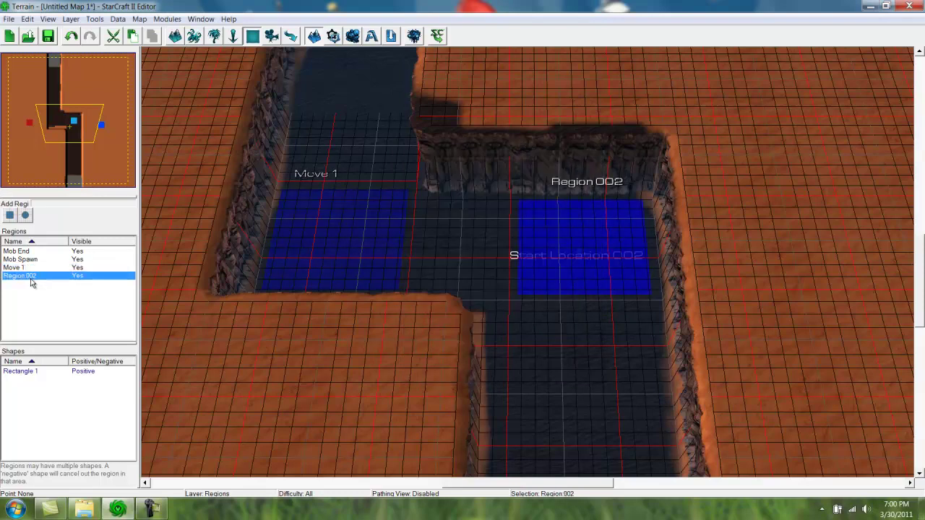
{"action": "type", "text": "MJN"}
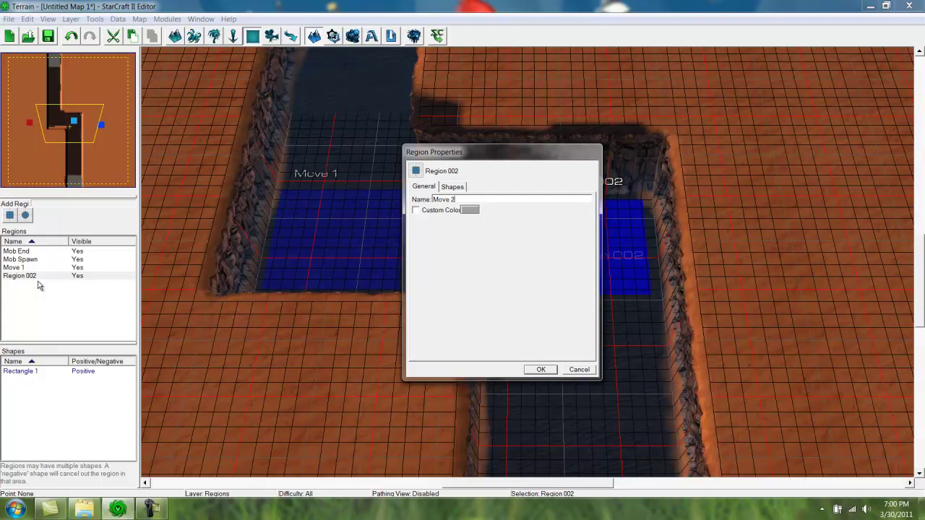
{"action": "key", "text": "Return"}
Examine the mobs' route along the lane through the Move 1 and Move 2 regions down to Mob End
{"action": "right_click_drag", "start_coordinate": [343, 195], "coordinate": [355, 303]}
{"action": "right_click_drag", "start_coordinate": [390, 177], "coordinate": [440, 373]}
{"action": "mouse_move", "coordinate": [463, 180]}
{"action": "right_mouse_down"}
{"action": "mouse_move", "coordinate": [490, 394]}
{"action": "mouse_move", "coordinate": [531, 372]}
{"action": "mouse_move", "coordinate": [531, 305]}
{"action": "mouse_move", "coordinate": [483, 153]}
{"action": "right_mouse_up"}
{"action": "right_click_drag", "start_coordinate": [433, 376], "coordinate": [434, 281]}
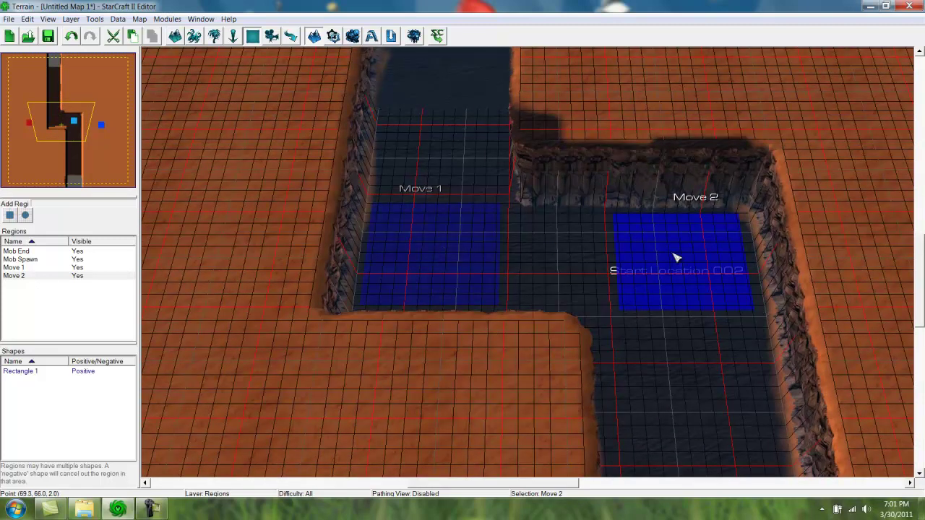
{"action": "right_click_drag", "start_coordinate": [679, 272], "coordinate": [624, 242]}
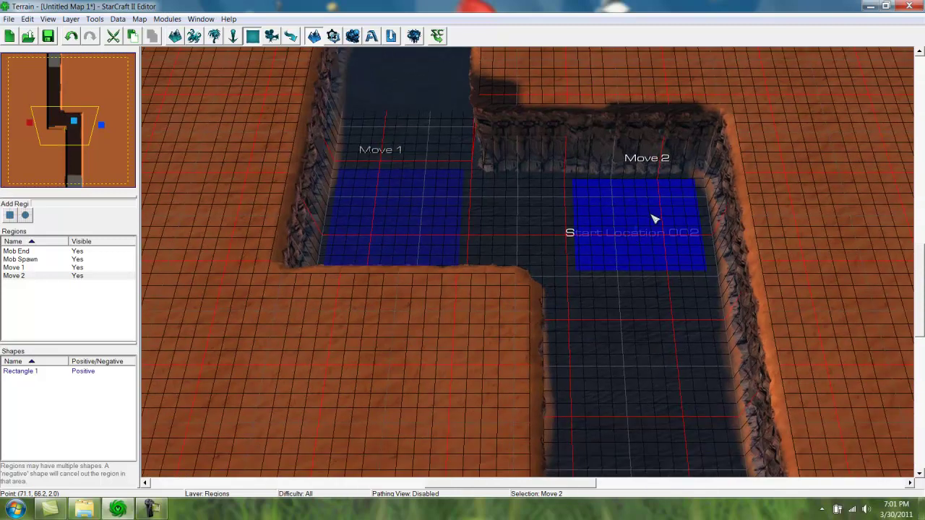
{"action": "right_click_drag", "start_coordinate": [643, 354], "coordinate": [579, 280]}
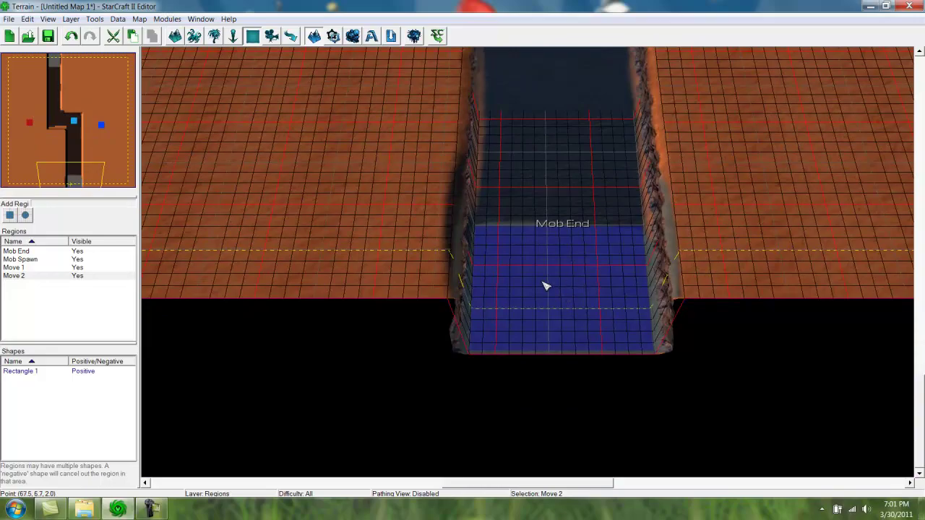
{"action": "scroll", "coordinate": [512, 177], "scroll_direction": "down", "scroll_amount": 5}
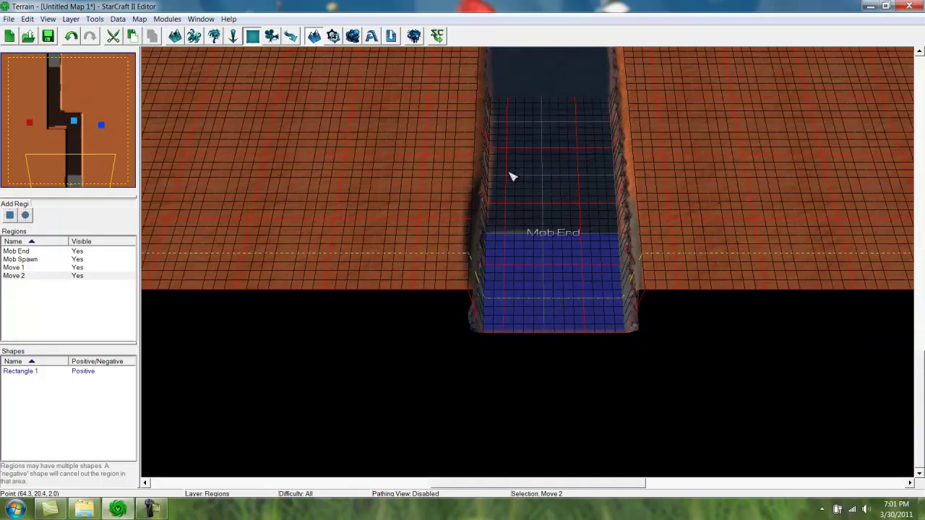
{"action": "right_click_drag", "start_coordinate": [502, 138], "coordinate": [506, 404]}
{"action": "right_click_drag", "start_coordinate": [492, 231], "coordinate": [535, 301]}
{"action": "scroll", "coordinate": [534, 302], "scroll_direction": "down", "scroll_amount": 5}
{"action": "scroll", "coordinate": [571, 347], "scroll_direction": "up", "scroll_amount": 3}
{"action": "mouse_move", "coordinate": [569, 346]}
{"action": "right_mouse_down"}
{"action": "mouse_move", "coordinate": [572, 318]}
{"action": "mouse_move", "coordinate": [566, 330]}
{"action": "right_mouse_up"}
{"action": "scroll", "coordinate": [518, 311], "scroll_direction": "up", "scroll_amount": 3}
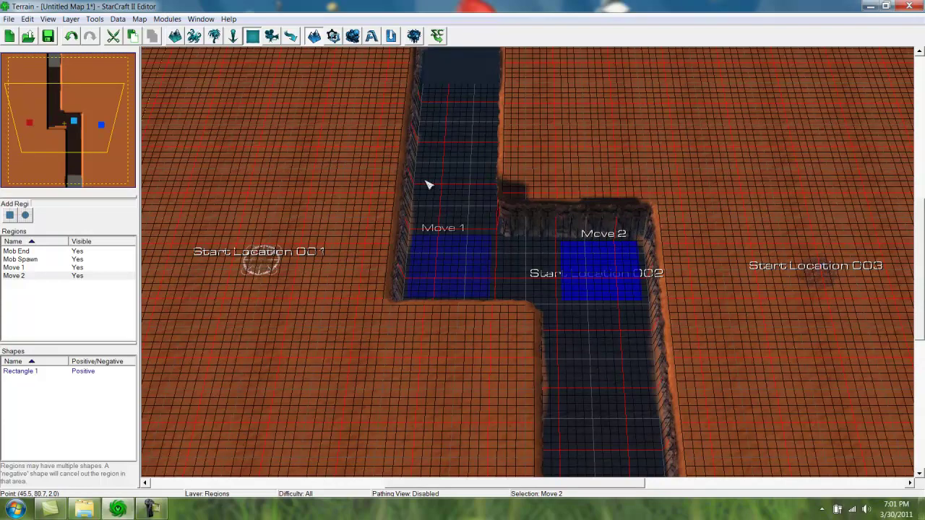
{"action": "mouse_move", "coordinate": [542, 274]}
{"action": "right_mouse_down"}
{"action": "mouse_move", "coordinate": [540, 231]}
{"action": "mouse_move", "coordinate": [549, 267]}
{"action": "mouse_move", "coordinate": [546, 260]}
{"action": "right_mouse_up"}
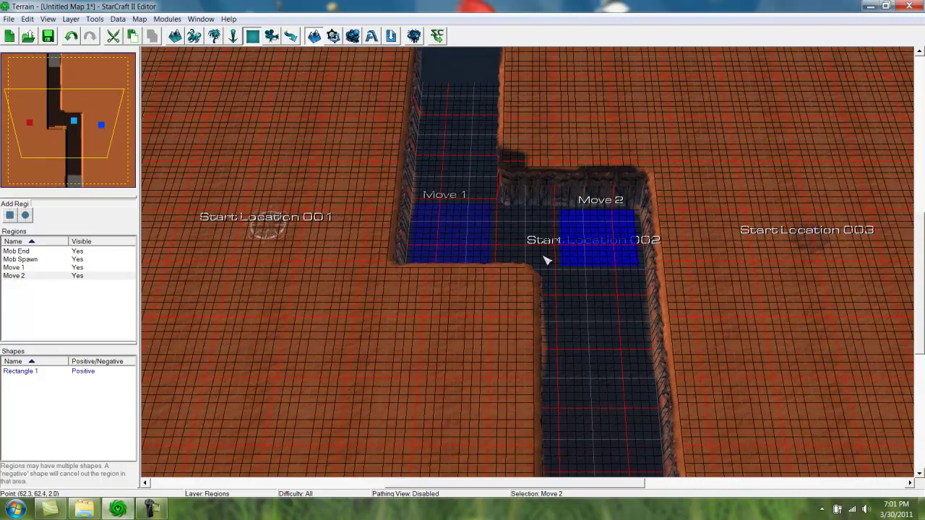